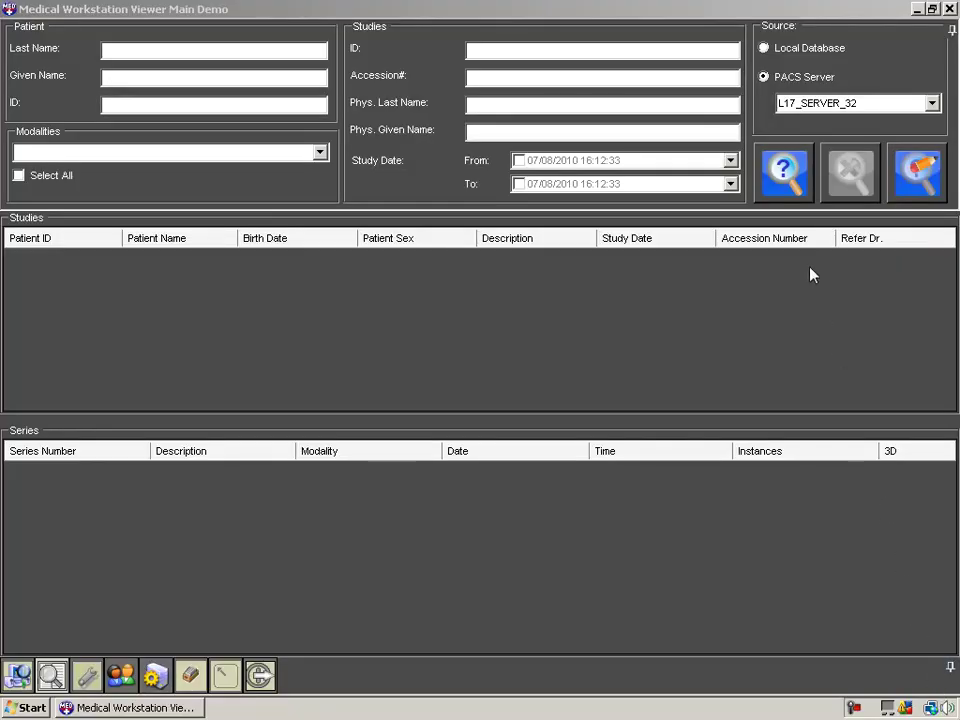
Step: Search the local database and open series 3 (t2_tse_tra_fs) of the KNEE^ROUTINE study in the viewer
{"action": "left_click", "coordinate": [764, 48]}
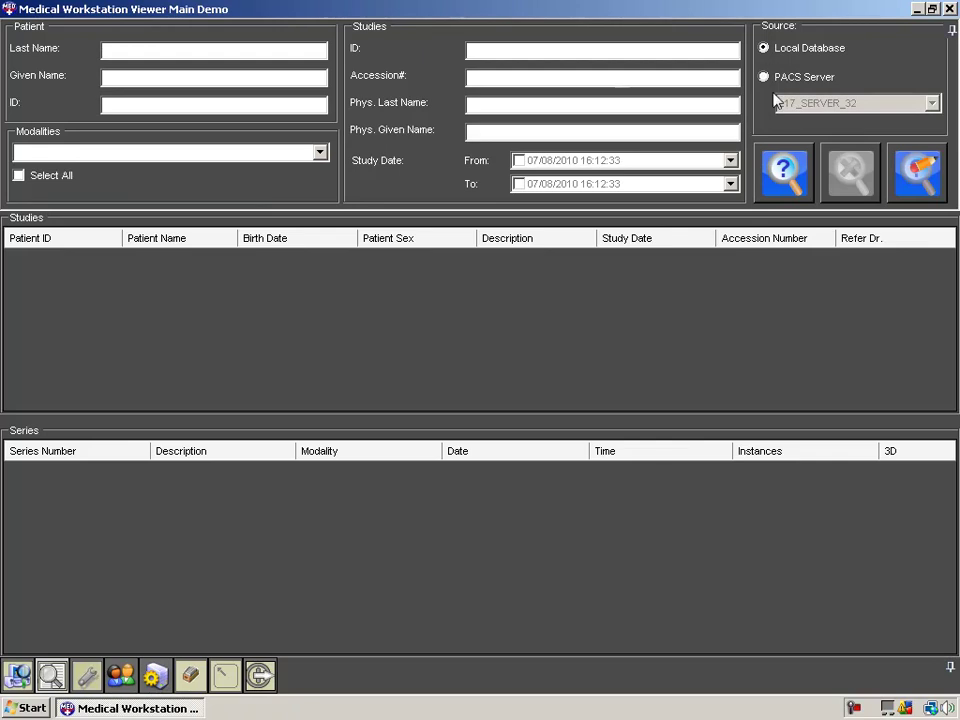
{"action": "left_click", "coordinate": [790, 184]}
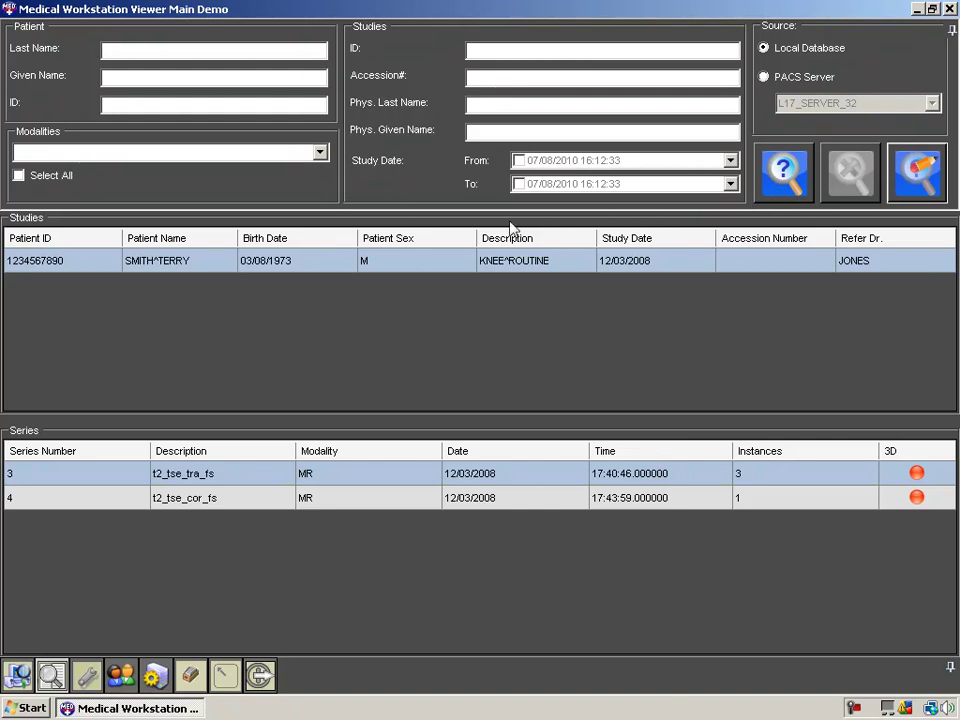
{"action": "right_click", "coordinate": [417, 268]}
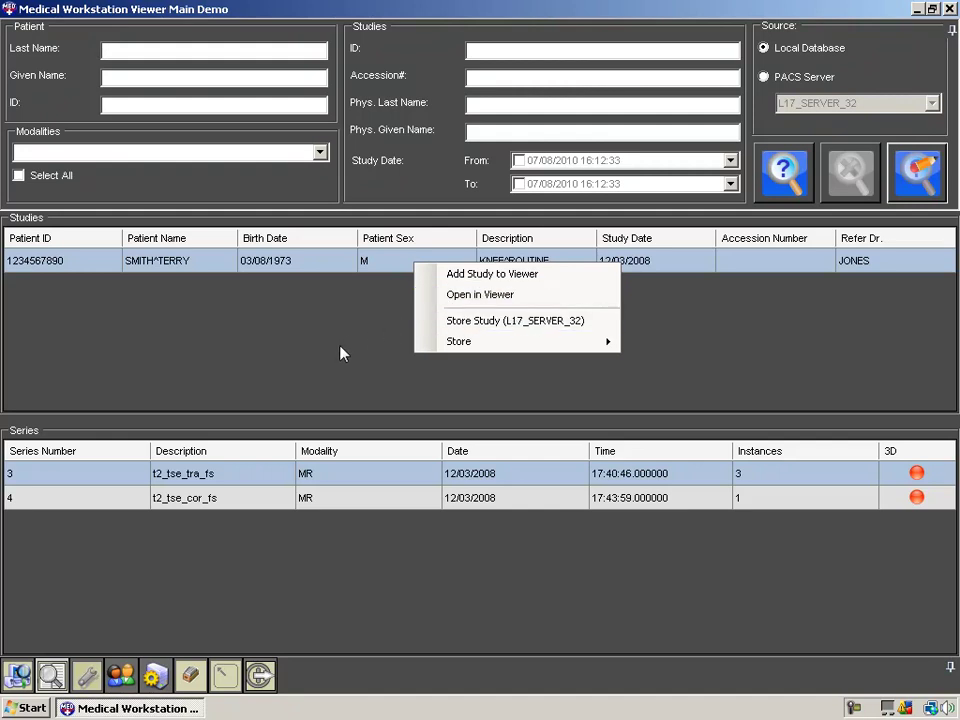
{"action": "right_click", "coordinate": [367, 474]}
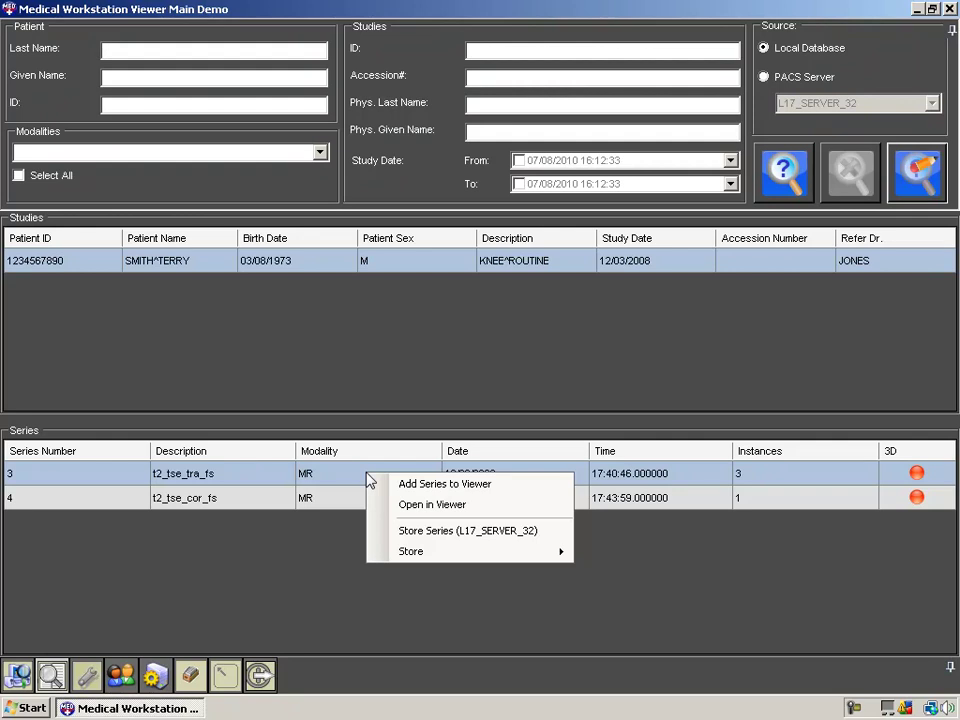
{"action": "left_click", "coordinate": [343, 508], "text": "ctrl"}
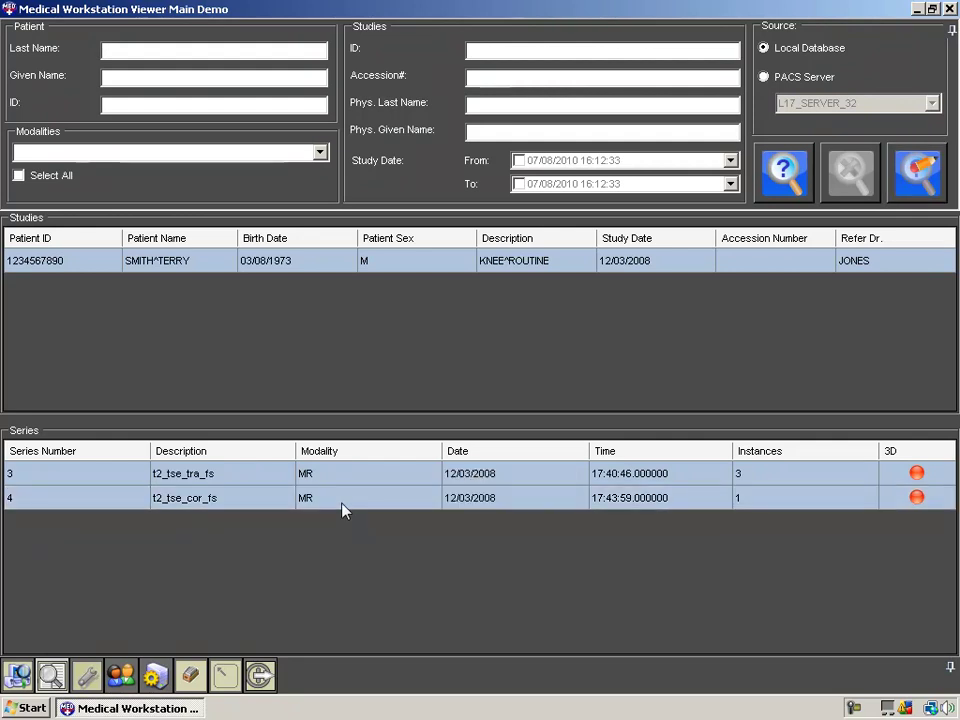
{"action": "right_click", "coordinate": [343, 508]}
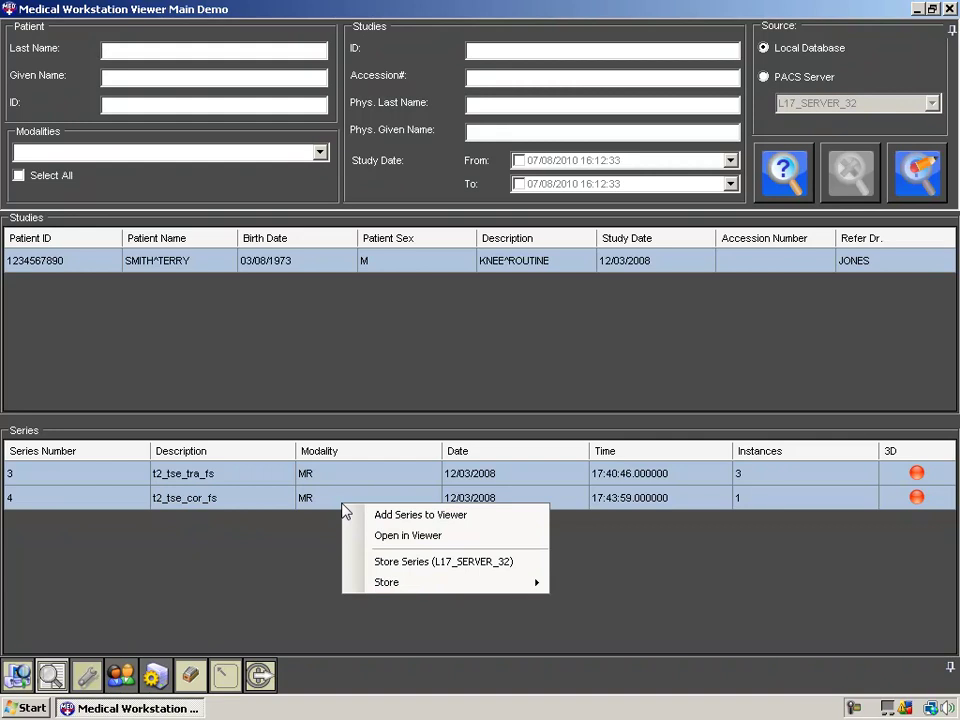
{"action": "left_click", "coordinate": [356, 478]}
{"action": "right_click", "coordinate": [356, 474]}
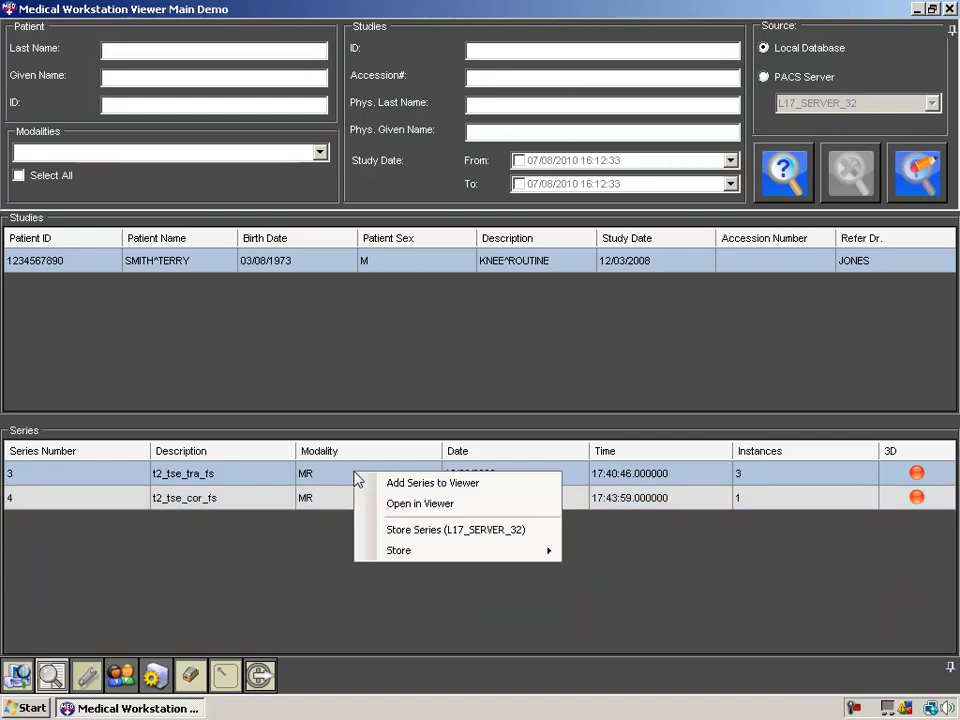
{"action": "left_click", "coordinate": [414, 504]}
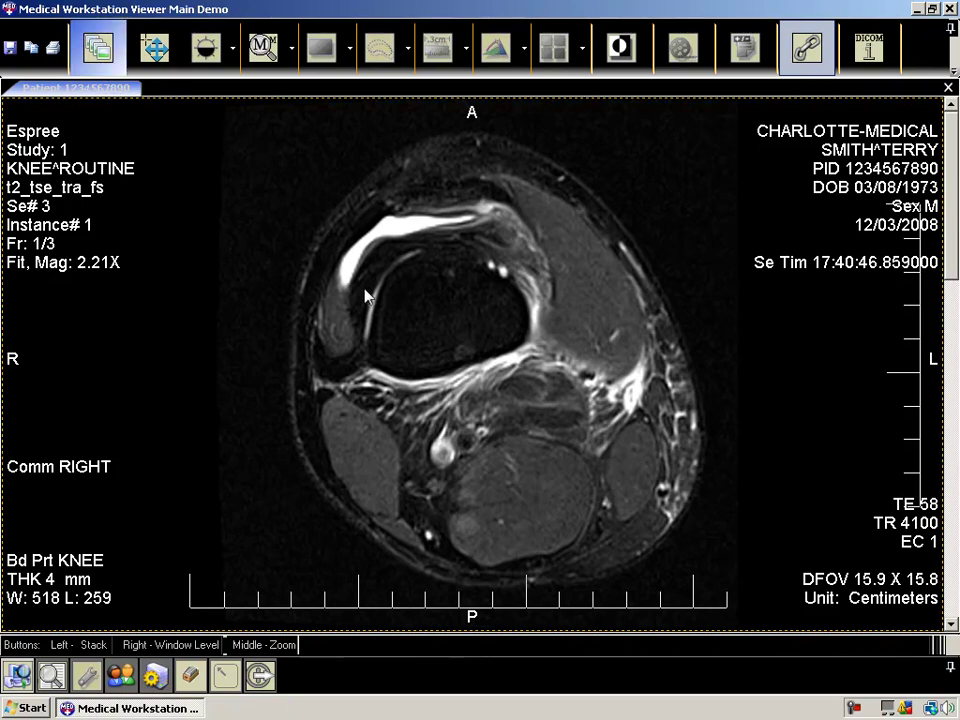
Step: Scroll the knee stack from instance 1 to frame 3/3, instance 20
{"action": "left_click_drag", "start_coordinate": [372, 312], "coordinate": [377, 317]}
{"action": "left_click_drag", "start_coordinate": [377, 317], "coordinate": [380, 324]}
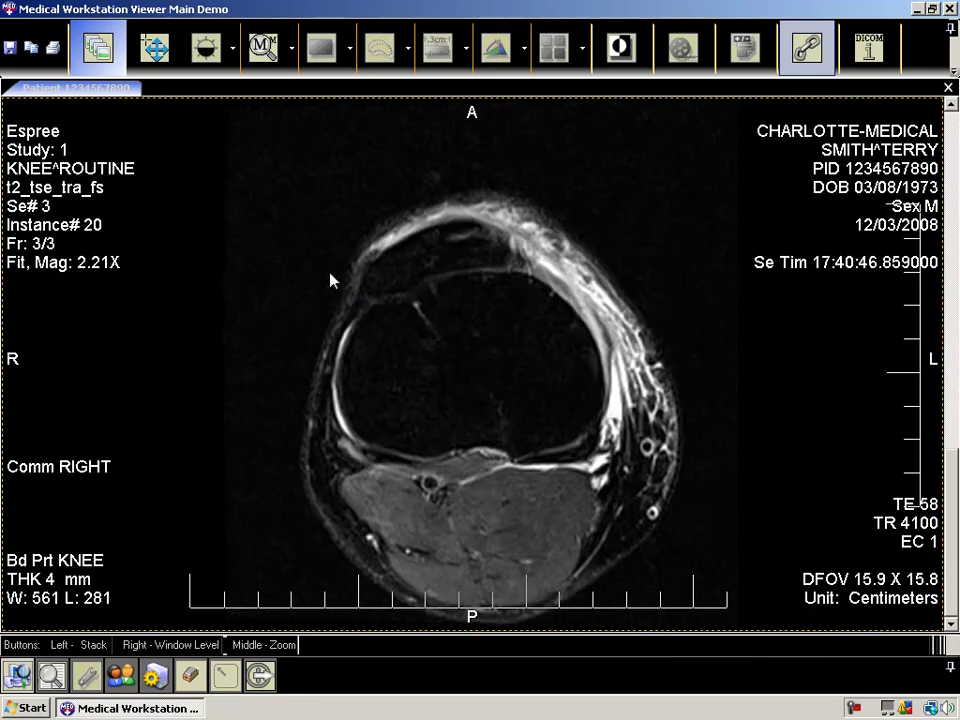
Step: Pan the knee image slightly up and to the left within its view
{"action": "left_click", "coordinate": [167, 59]}
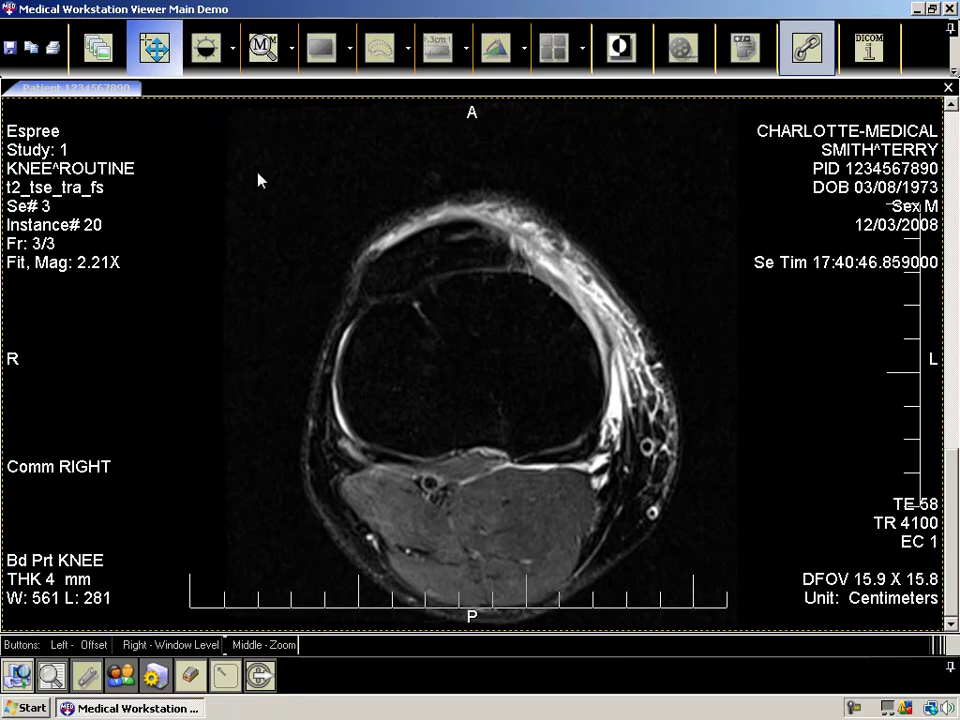
{"action": "left_click_drag", "start_coordinate": [345, 285], "coordinate": [324, 261]}
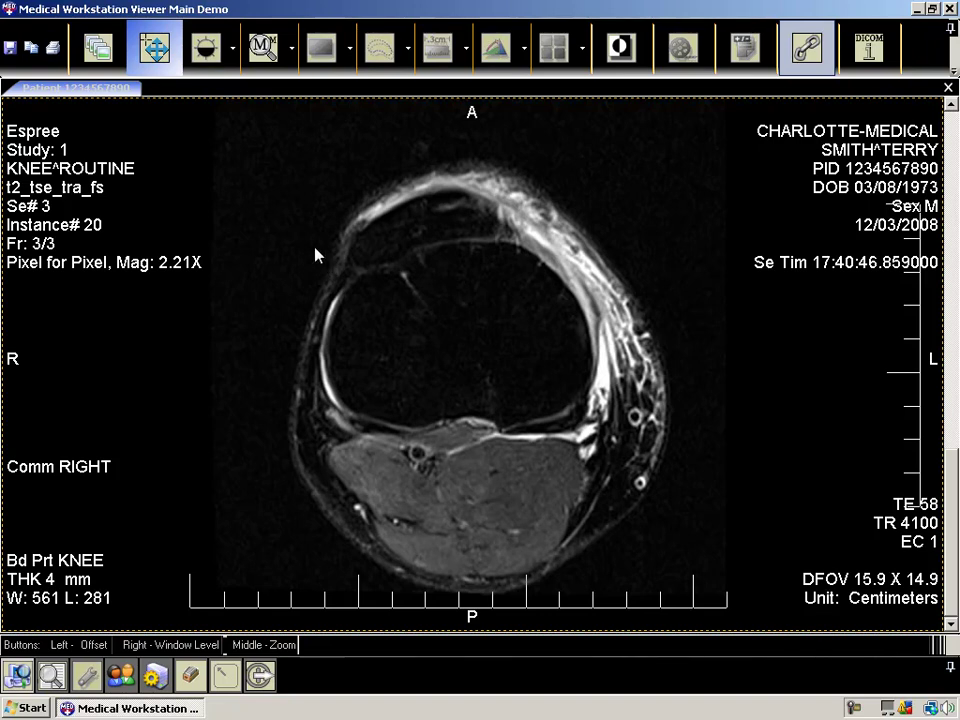
{"action": "left_click", "coordinate": [231, 48]}
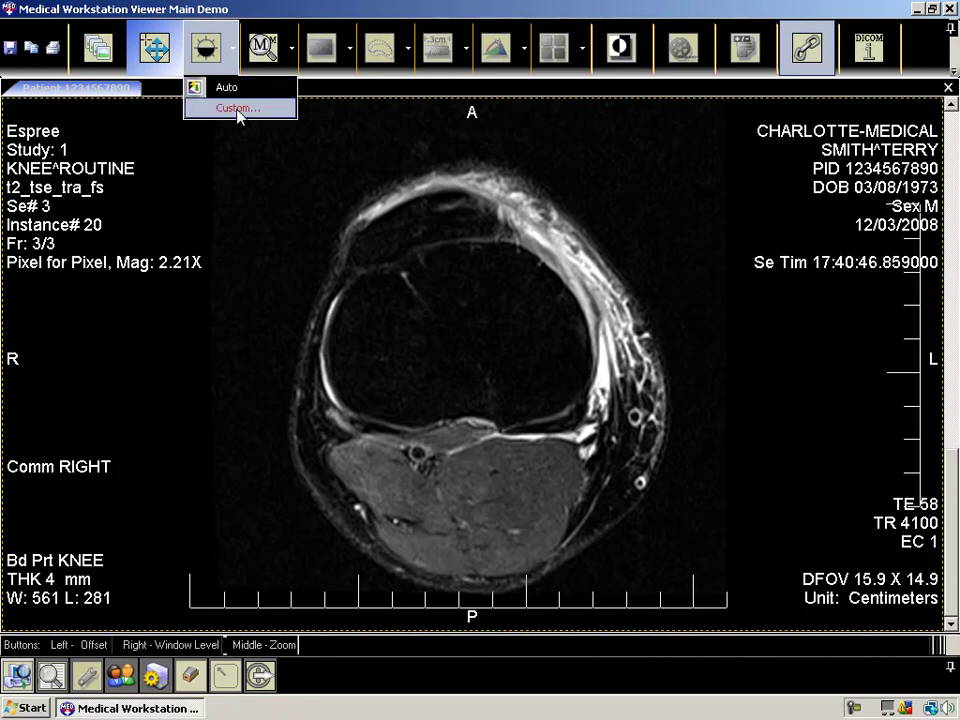
Step: Adjust the knee image's window/level to W 528, L 333 for a darker, higher-contrast view
{"action": "left_click", "coordinate": [239, 108]}
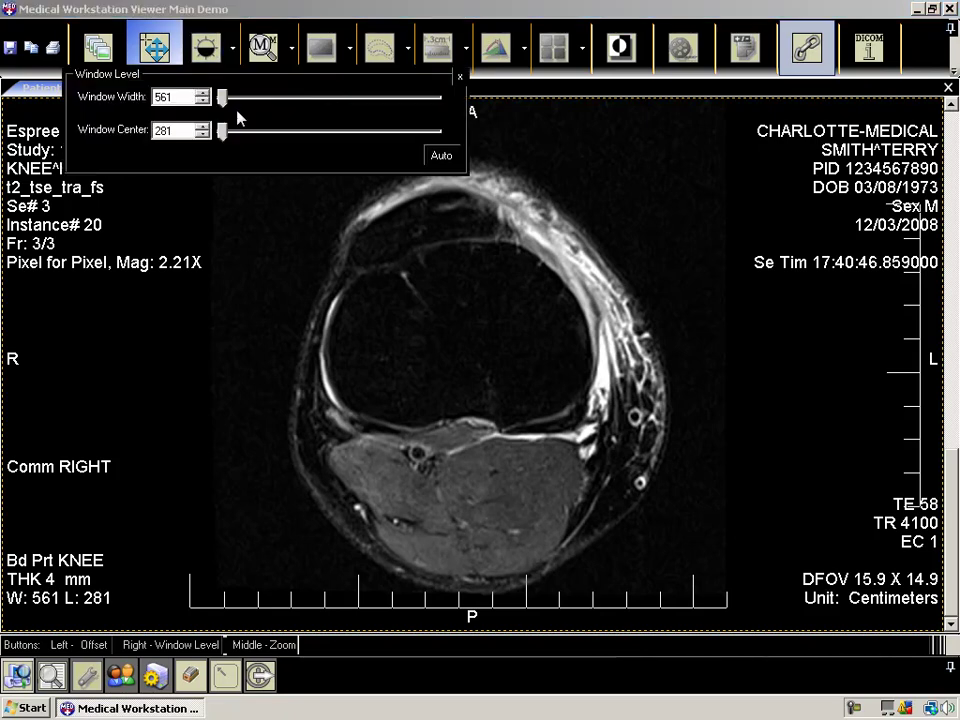
{"action": "left_click_drag", "start_coordinate": [225, 133], "coordinate": [225, 97]}
{"action": "left_click", "coordinate": [430, 158]}
{"action": "left_click", "coordinate": [459, 76]}
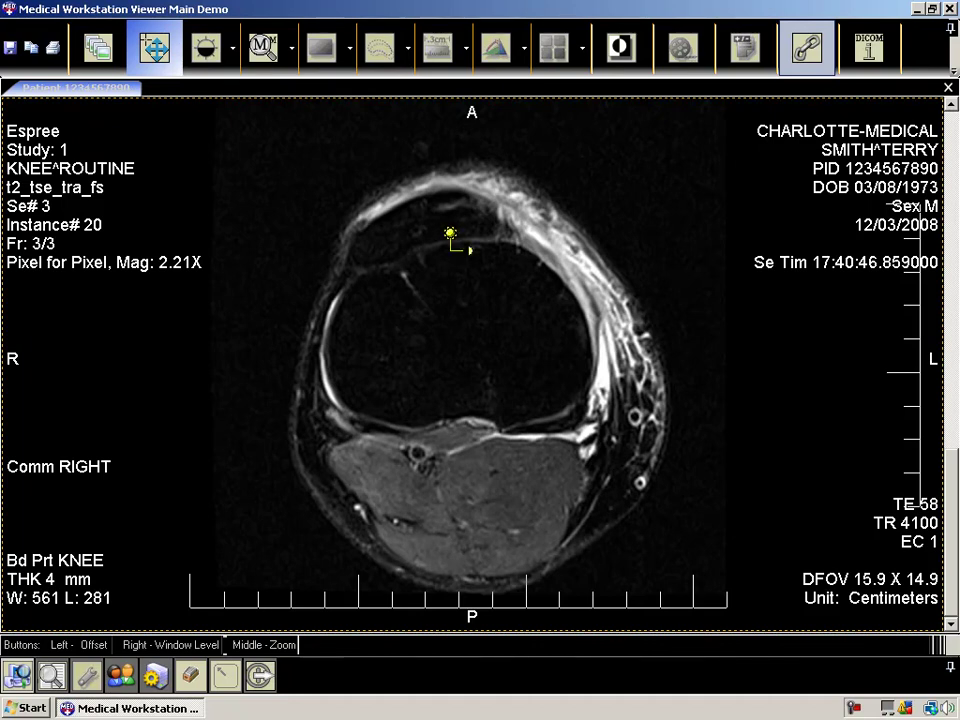
{"action": "left_click_drag", "start_coordinate": [451, 234], "coordinate": [419, 282]}
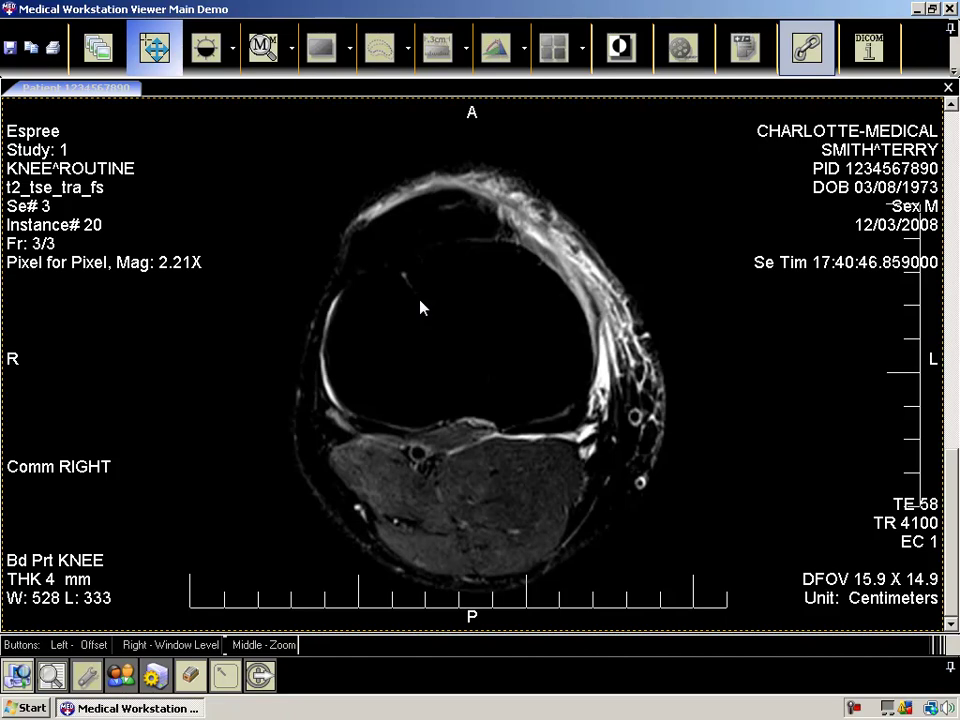
Step: Magnify a region of the knee with the magnifying glass, then zoom the image in 3x
{"action": "left_click", "coordinate": [263, 47]}
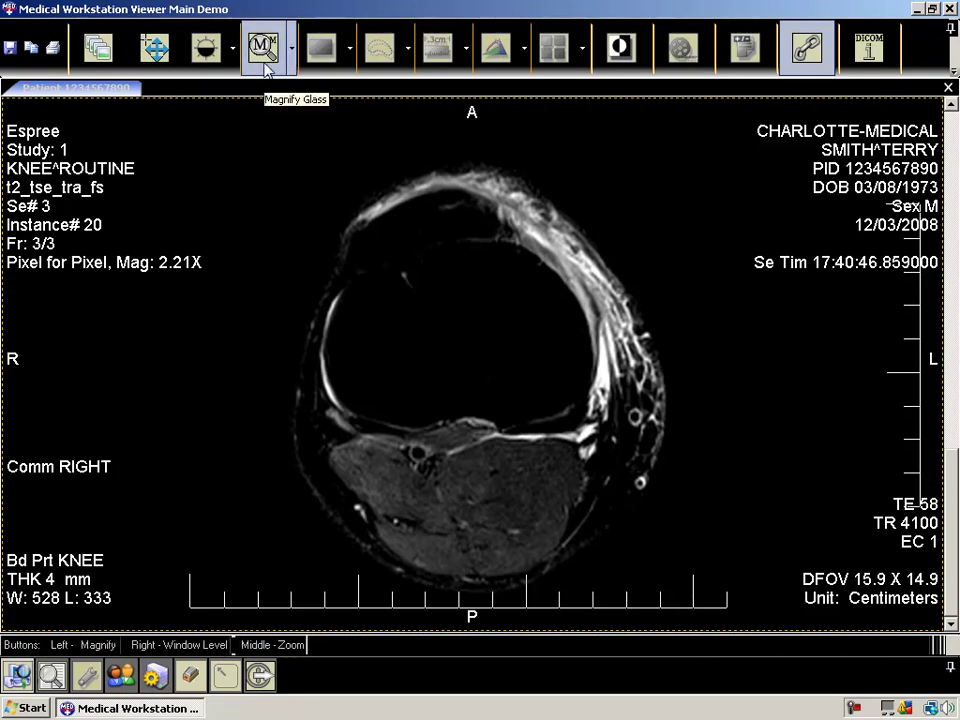
{"action": "left_click_drag", "start_coordinate": [381, 280], "coordinate": [630, 432]}
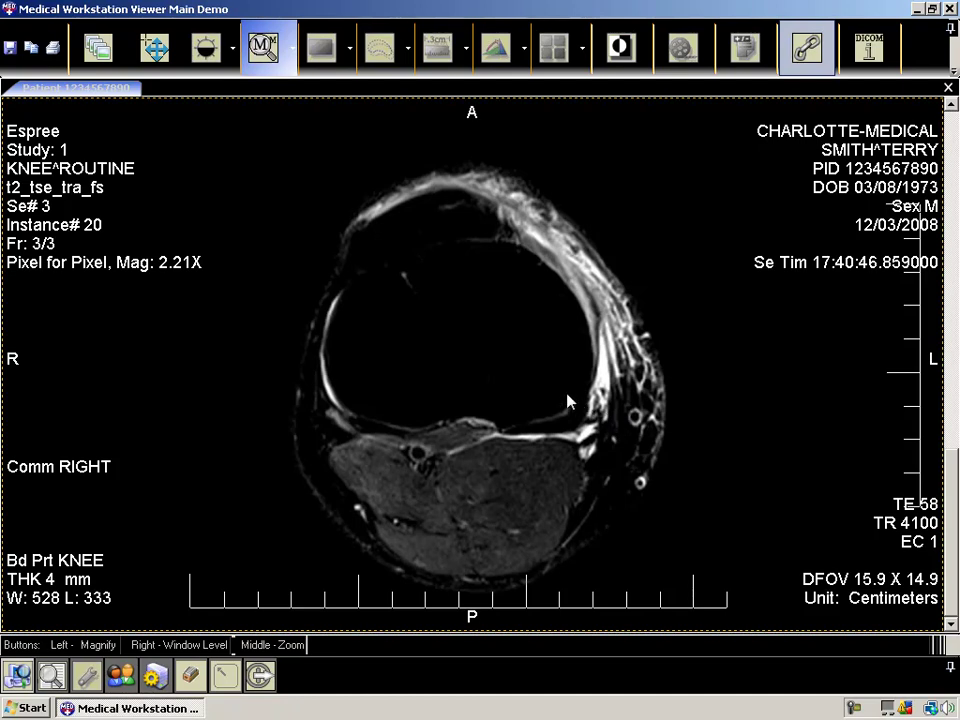
{"action": "left_click", "coordinate": [292, 47]}
{"action": "mouse_move", "coordinate": [297, 120]}
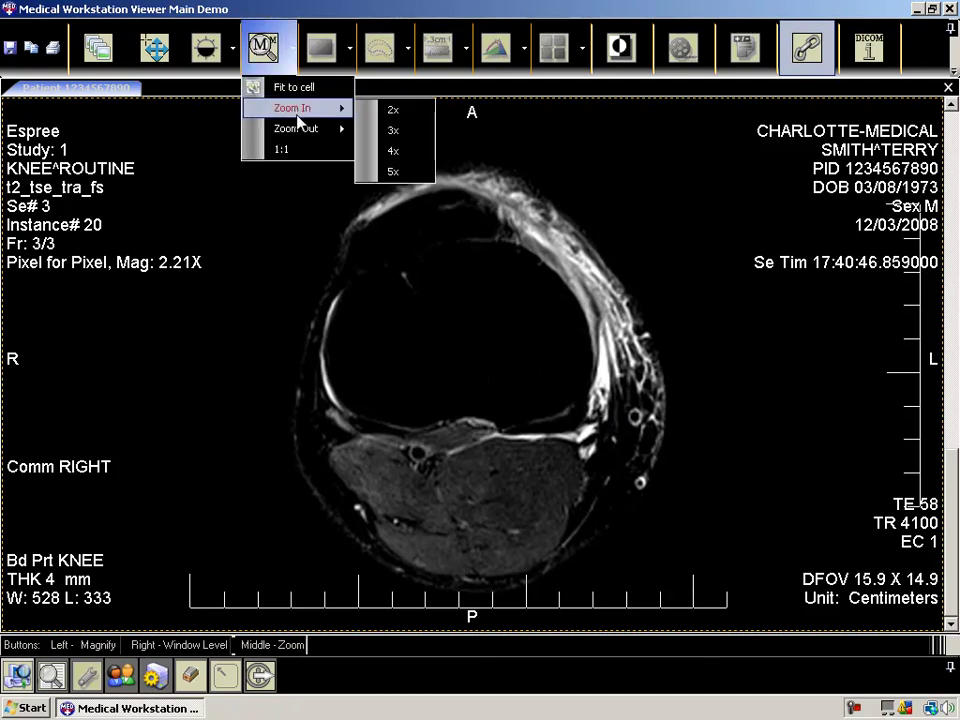
{"action": "left_click", "coordinate": [393, 130]}
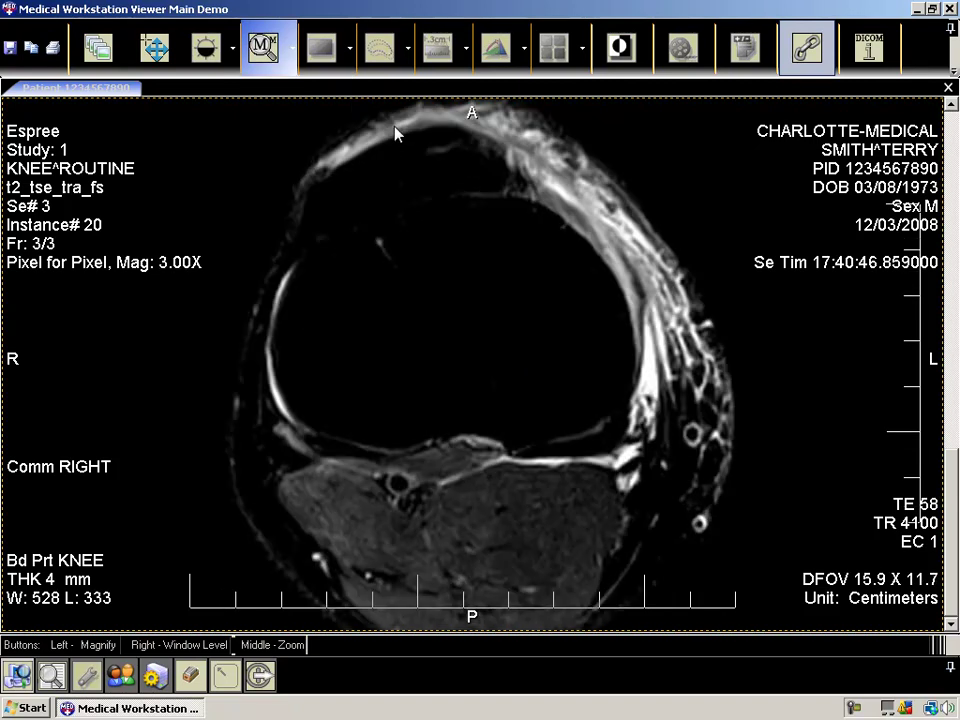
Step: Zoom out 4x, show the image at 1:1, then fit it to its cell at 2.21X
{"action": "left_click", "coordinate": [292, 47]}
{"action": "mouse_move", "coordinate": [316, 129]}
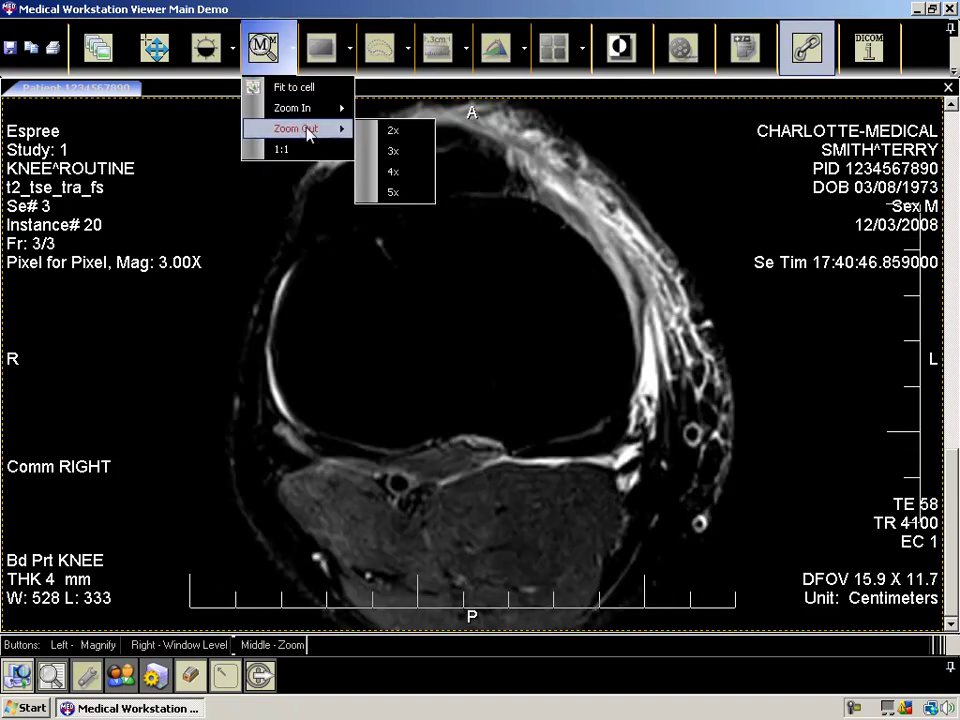
{"action": "left_click", "coordinate": [393, 171]}
{"action": "left_click", "coordinate": [292, 47]}
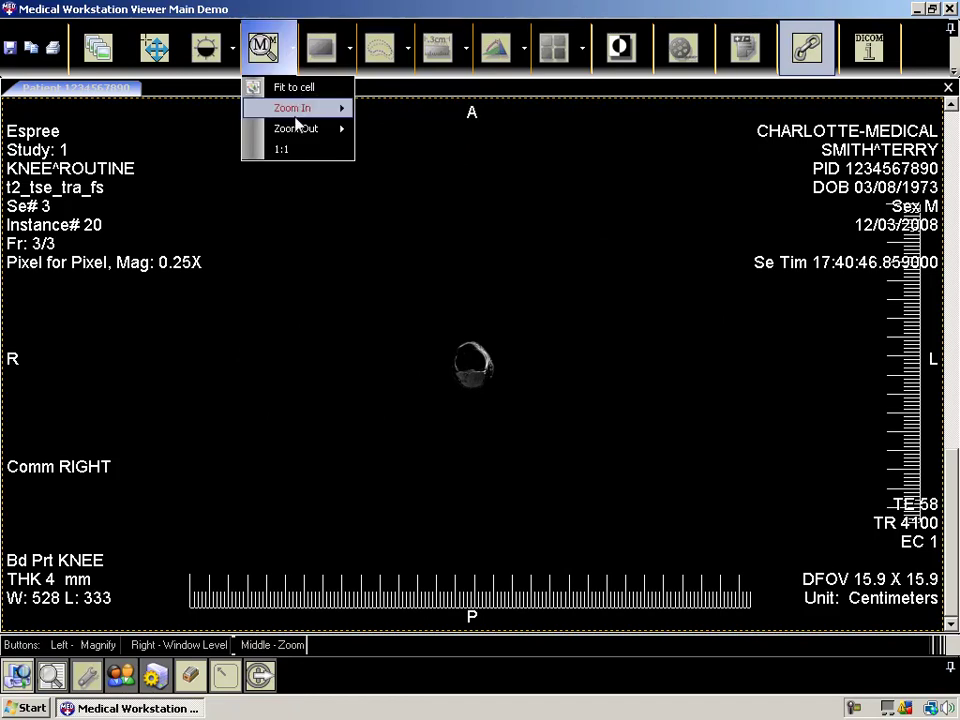
{"action": "left_click", "coordinate": [297, 149]}
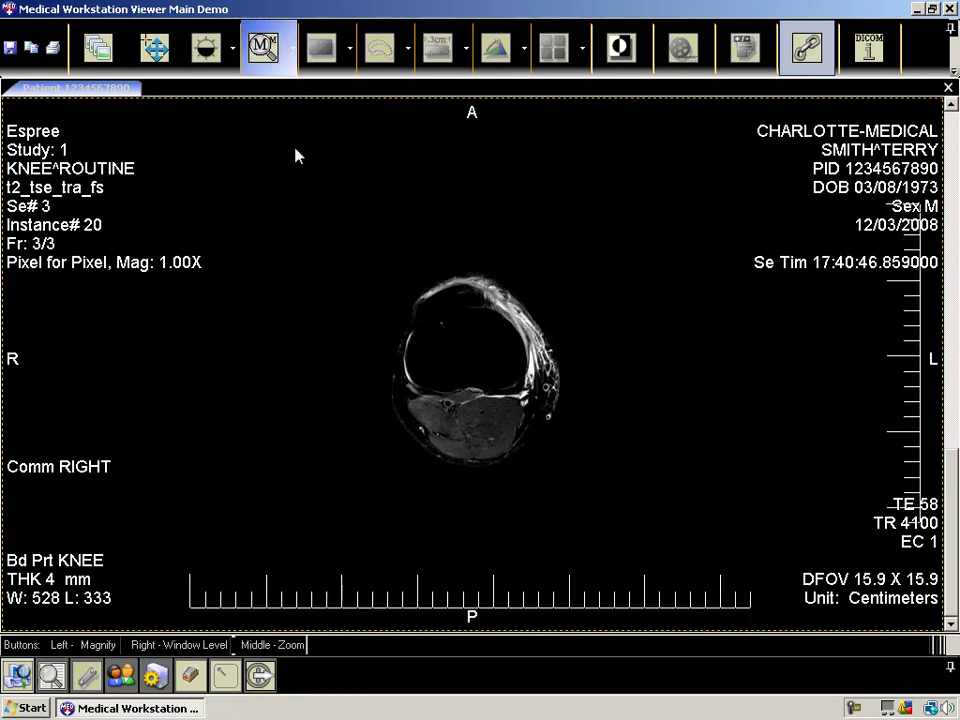
{"action": "left_click", "coordinate": [292, 47]}
{"action": "left_click", "coordinate": [294, 90]}
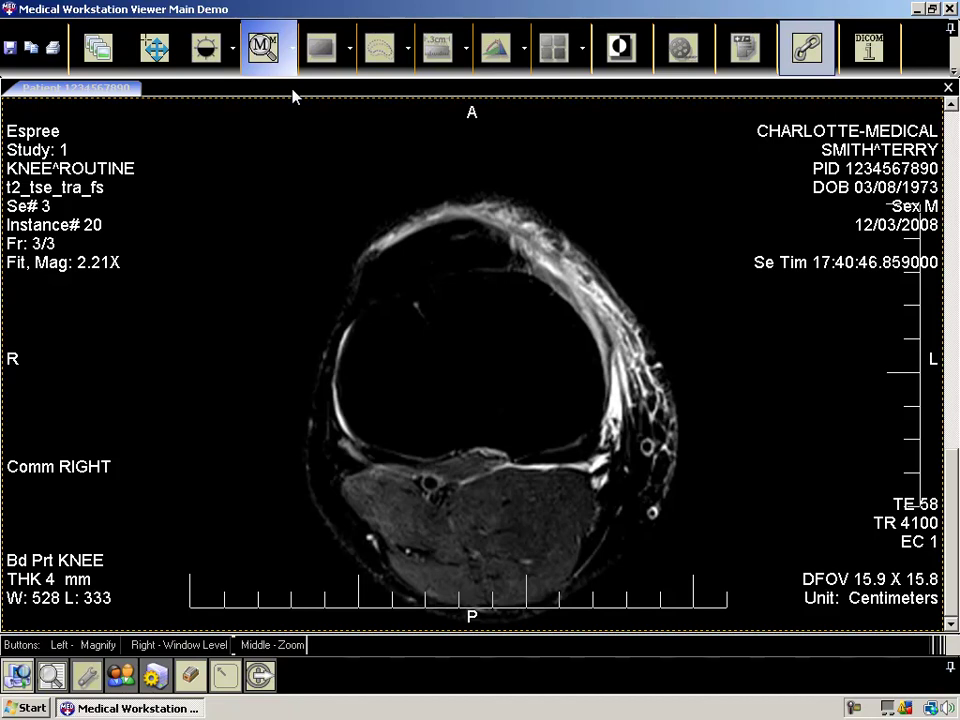
{"action": "left_click", "coordinate": [348, 67]}
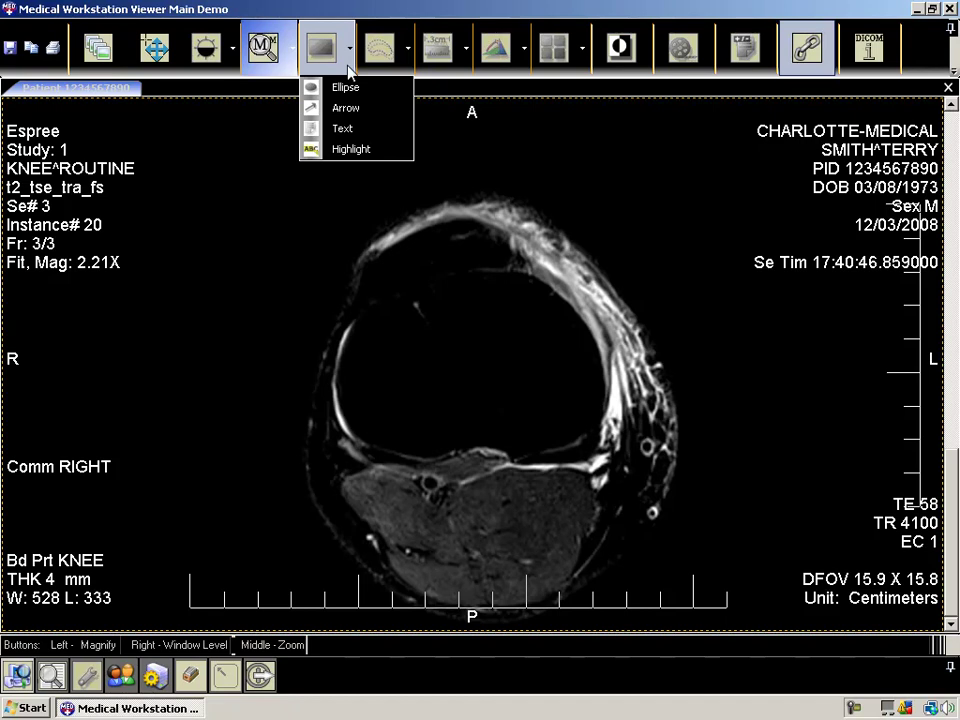
Step: Draw an ellipse over the knee and add a 'Hello World' text label below it
{"action": "left_click", "coordinate": [315, 88]}
{"action": "left_click_drag", "start_coordinate": [371, 246], "coordinate": [524, 382]}
{"action": "left_click", "coordinate": [347, 62]}
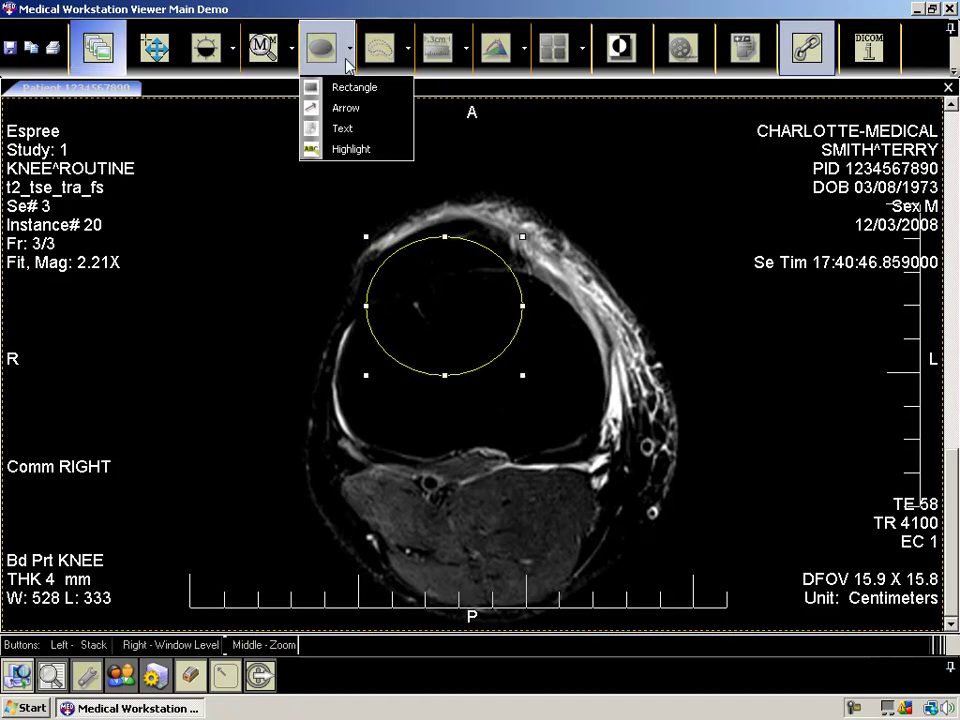
{"action": "left_click", "coordinate": [345, 129]}
{"action": "left_click", "coordinate": [380, 462]}
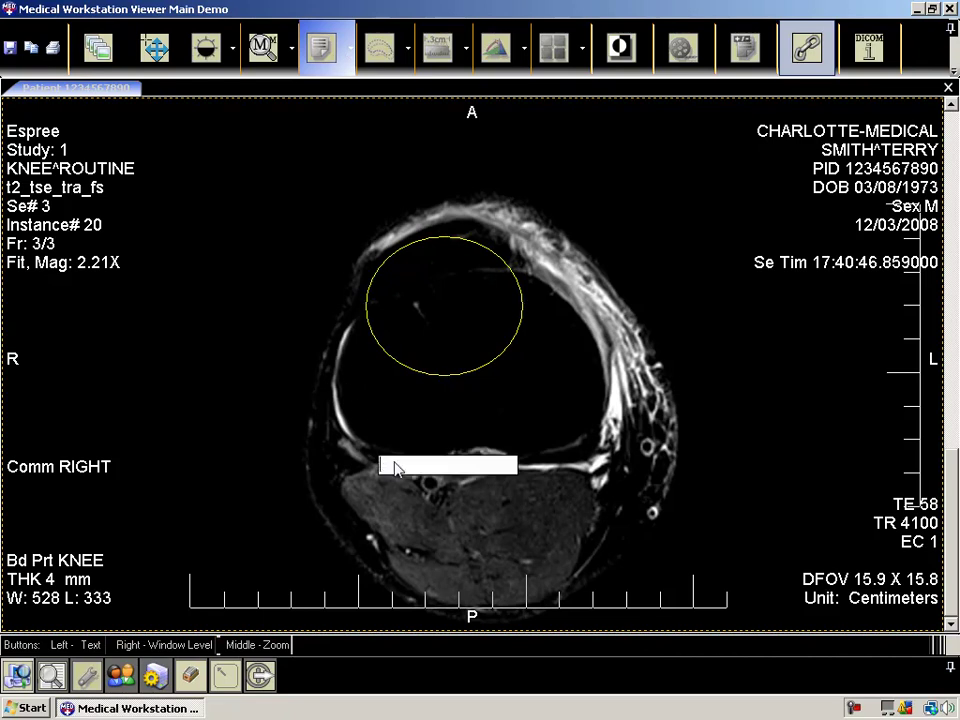
{"action": "type", "text": "Hellow"}
{"action": "key", "text": "BackSpace"}
{"action": "key", "text": "BackSpace"}
{"action": "type", "text": "Work"}
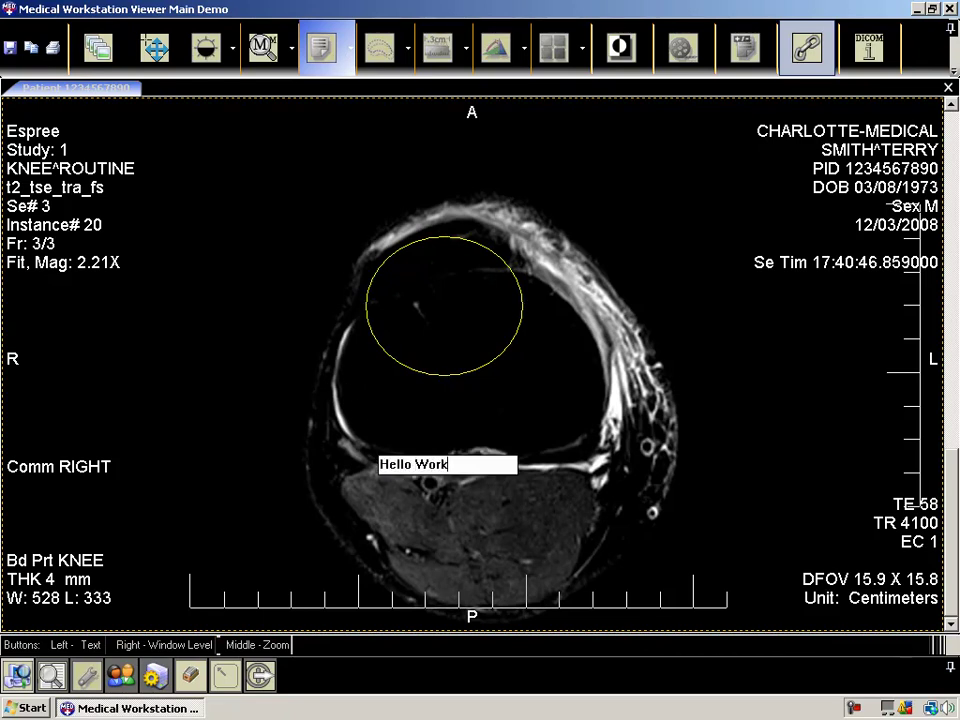
{"action": "key", "text": "BackSpace"}
{"action": "type", "text": "ld"}
{"action": "key", "text": "Return"}
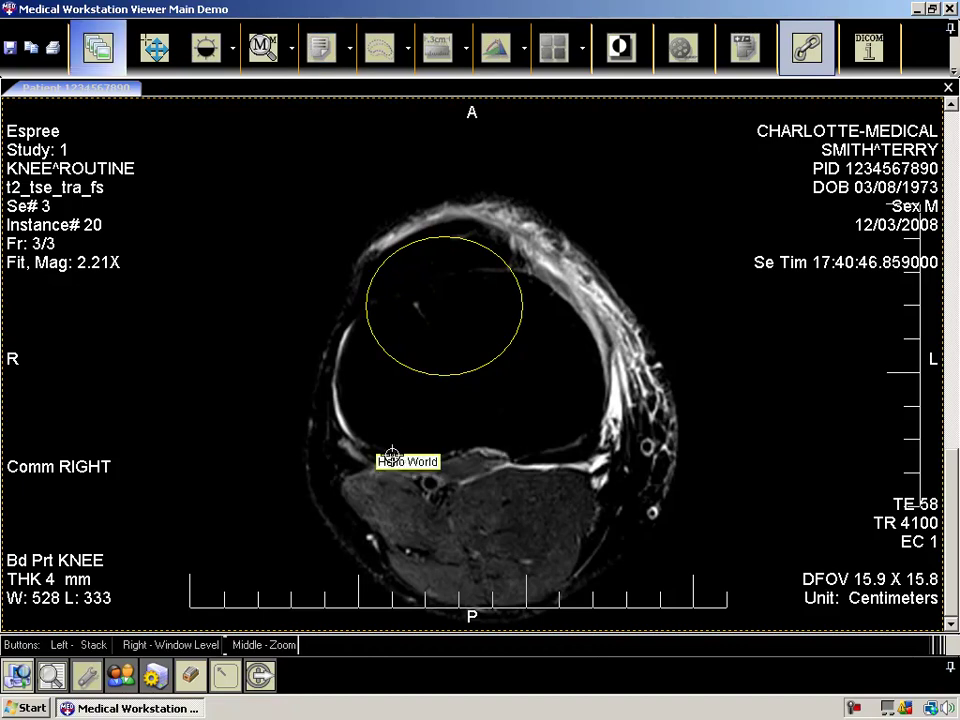
Step: Highlight the lower knee area in yellow
{"action": "left_click", "coordinate": [347, 47]}
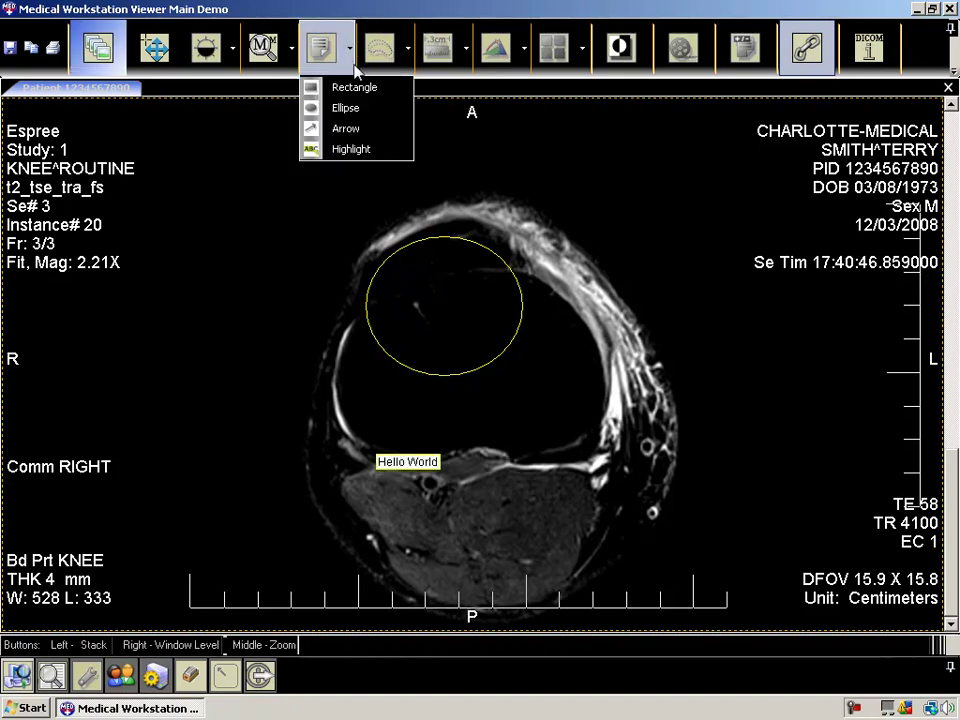
{"action": "left_click", "coordinate": [352, 150]}
{"action": "left_click_drag", "start_coordinate": [410, 437], "coordinate": [581, 518]}
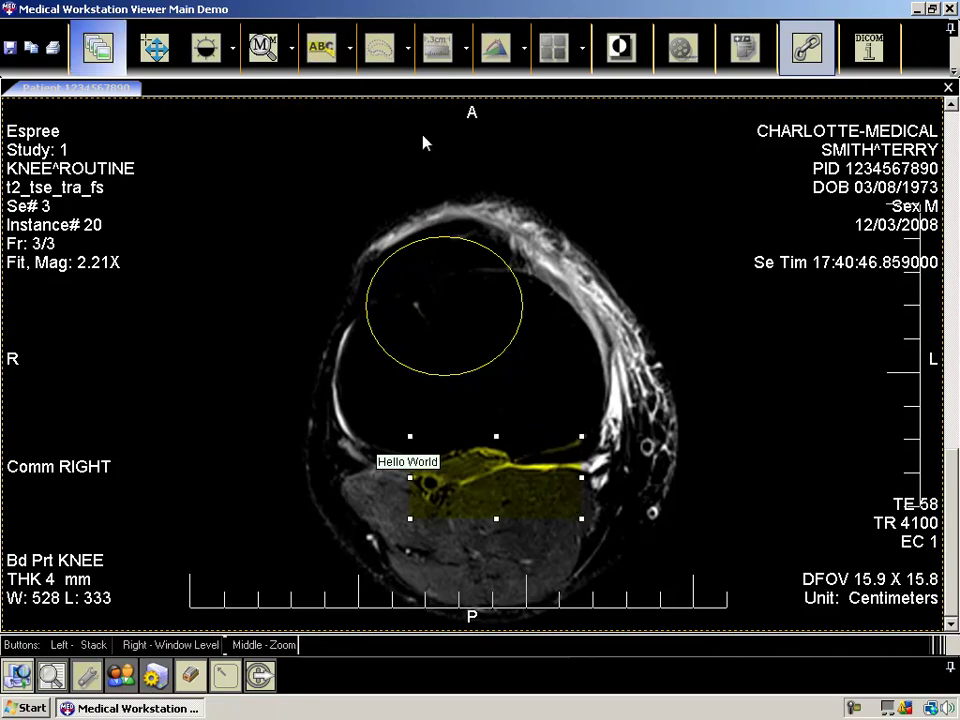
{"action": "left_click", "coordinate": [405, 58]}
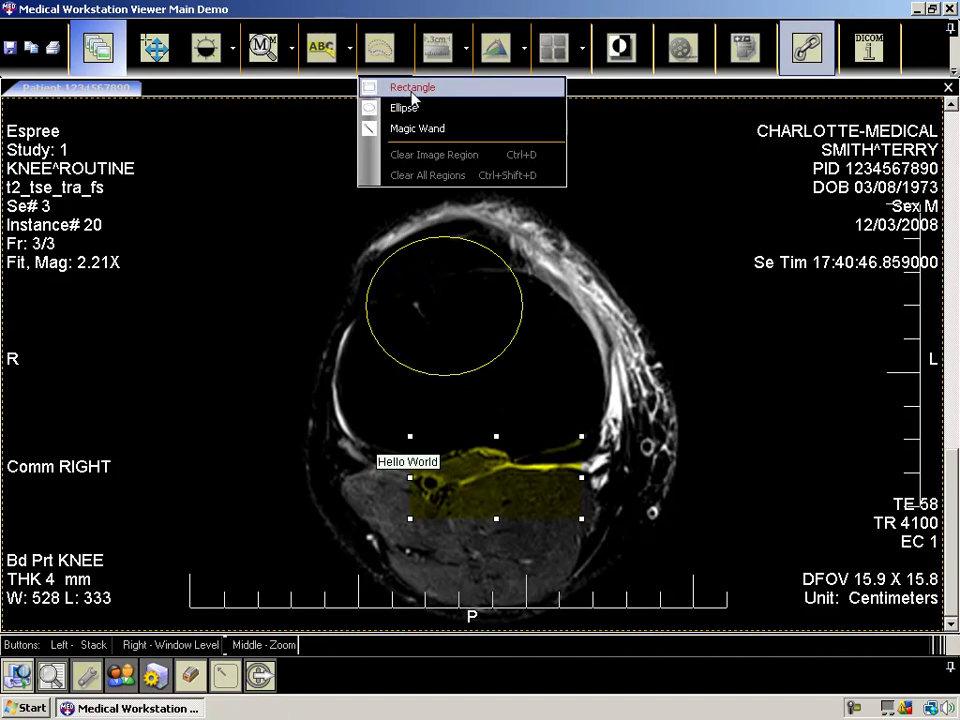
{"action": "left_click", "coordinate": [412, 97]}
{"action": "left_click_drag", "start_coordinate": [411, 217], "coordinate": [568, 344]}
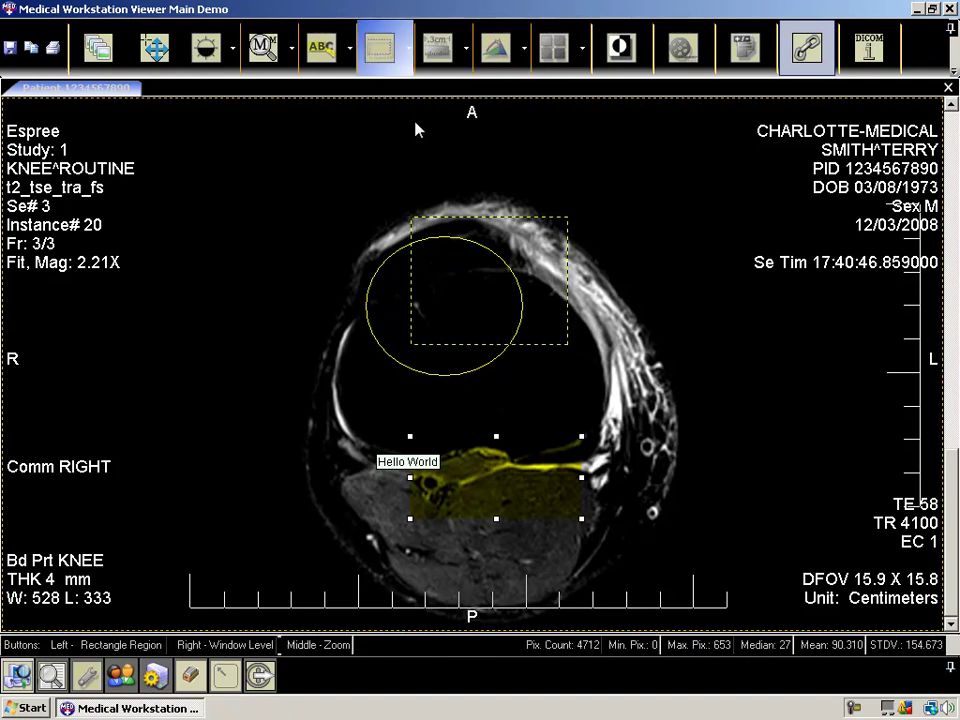
{"action": "left_click", "coordinate": [408, 60]}
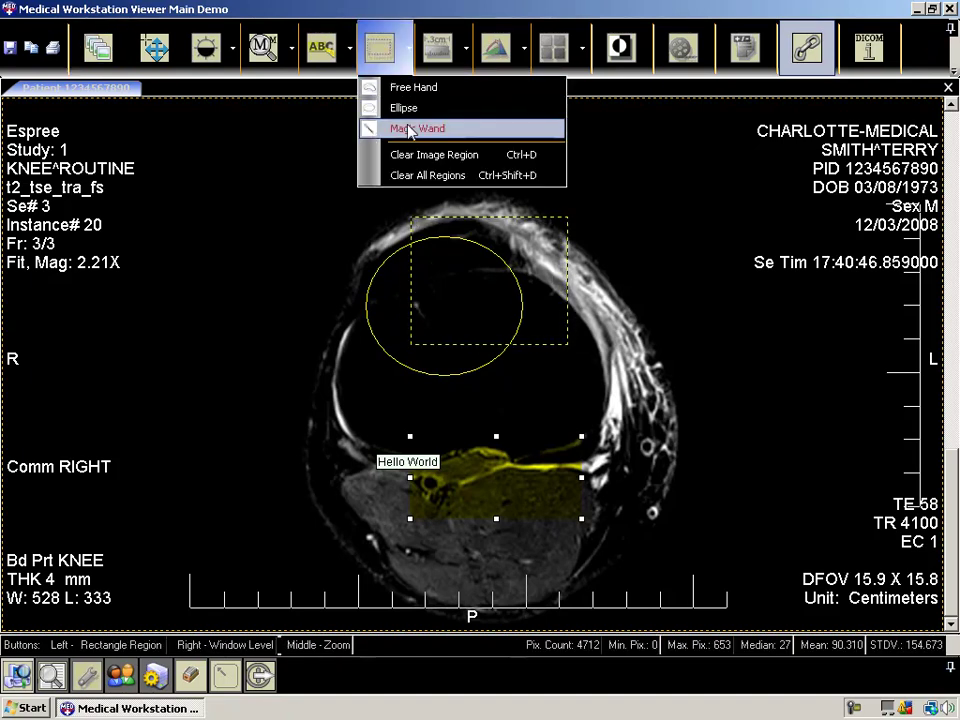
{"action": "left_click", "coordinate": [410, 130]}
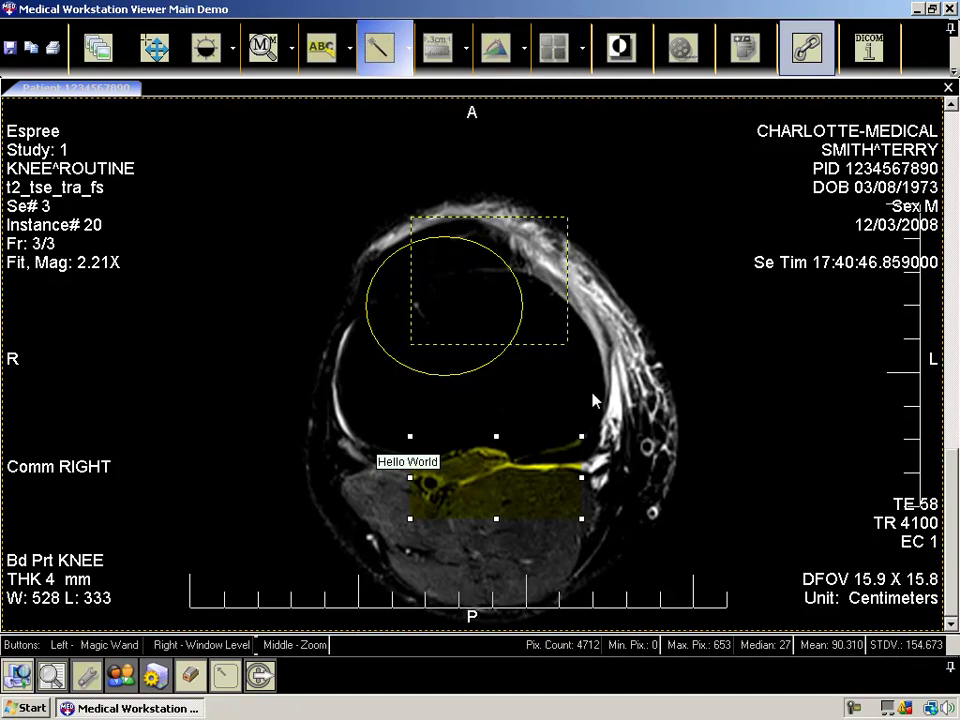
{"action": "left_click", "coordinate": [618, 404]}
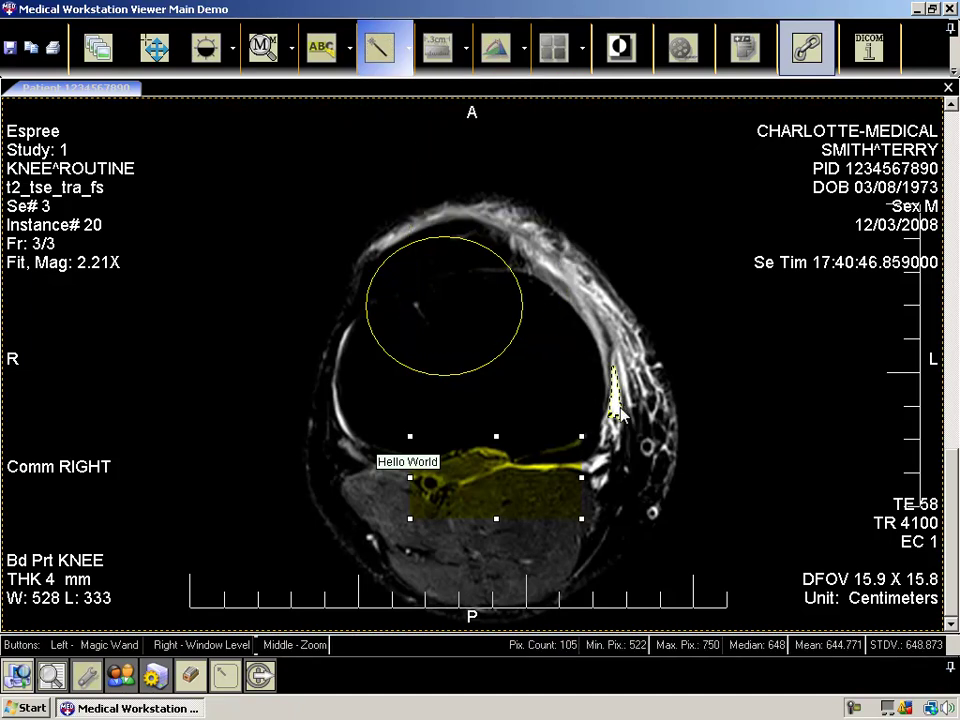
{"action": "left_click", "coordinate": [343, 427]}
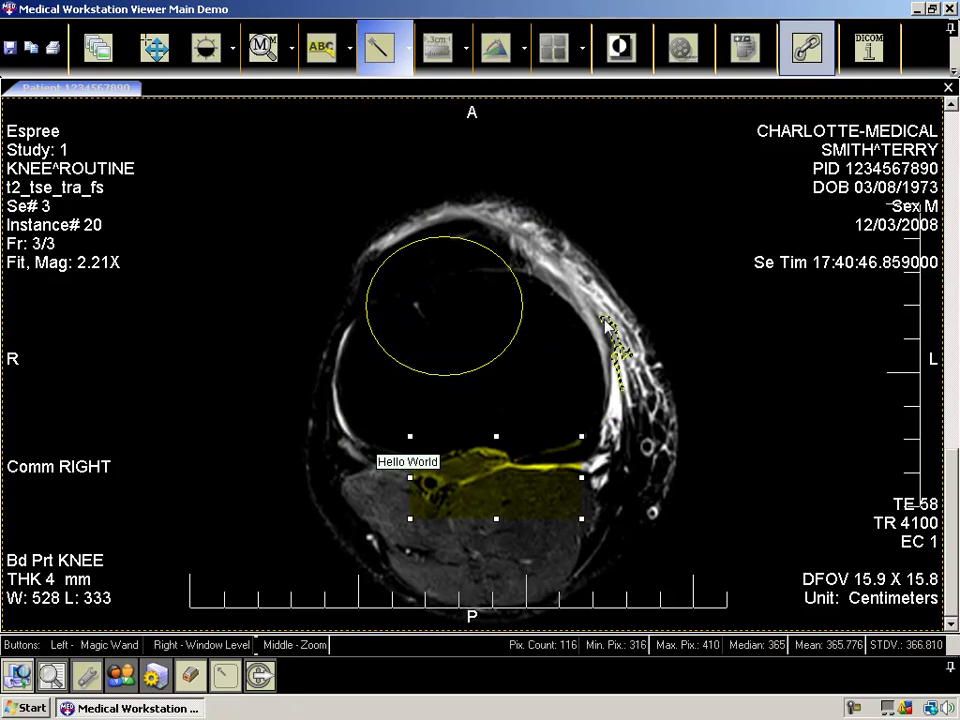
{"action": "left_click", "coordinate": [408, 48]}
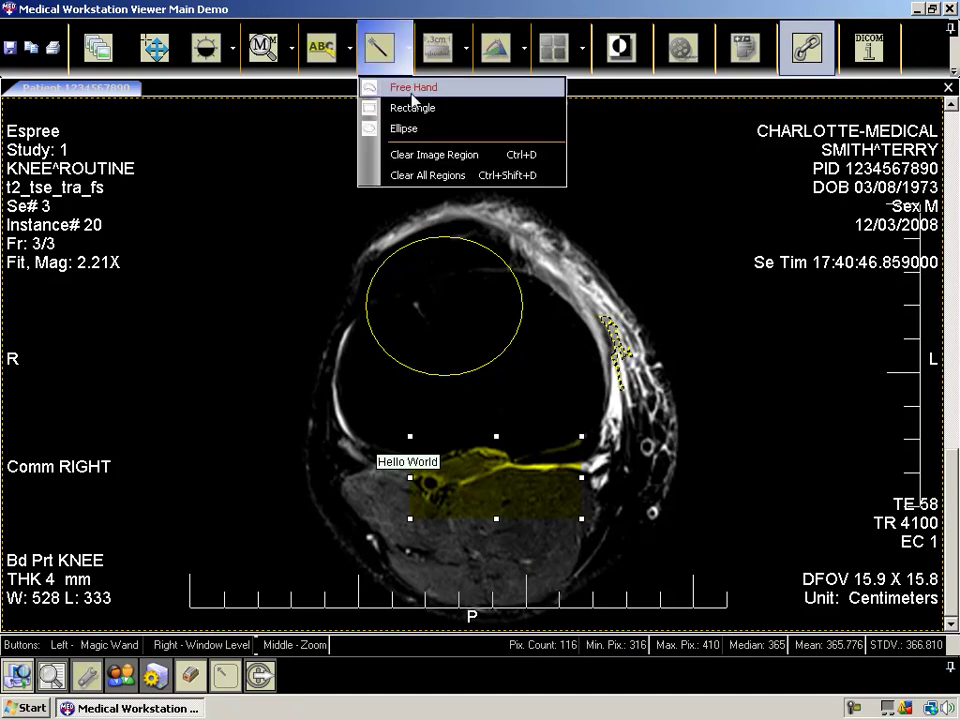
{"action": "left_click", "coordinate": [431, 157]}
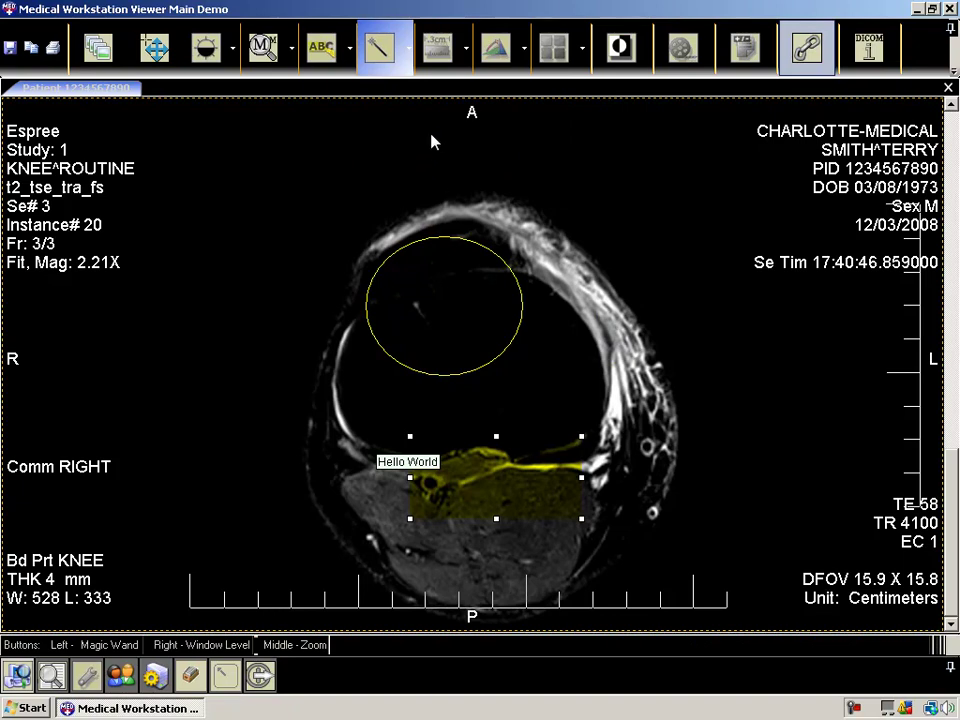
Step: Measure a 45.43° angle across the lower knee
{"action": "left_click", "coordinate": [446, 62]}
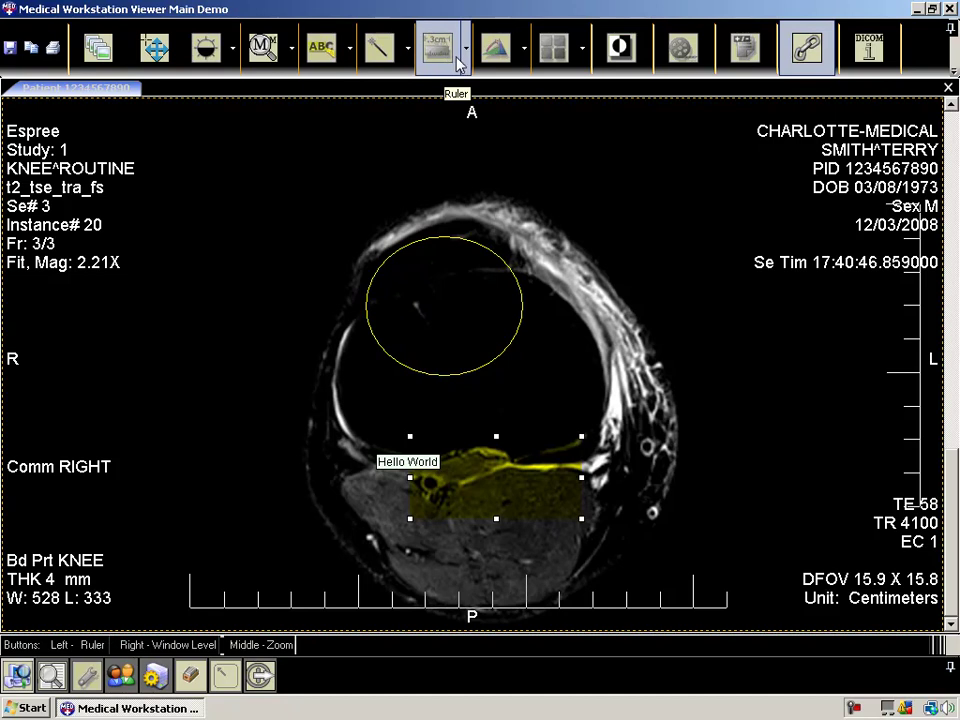
{"action": "left_click", "coordinate": [465, 48]}
{"action": "left_click", "coordinate": [459, 88]}
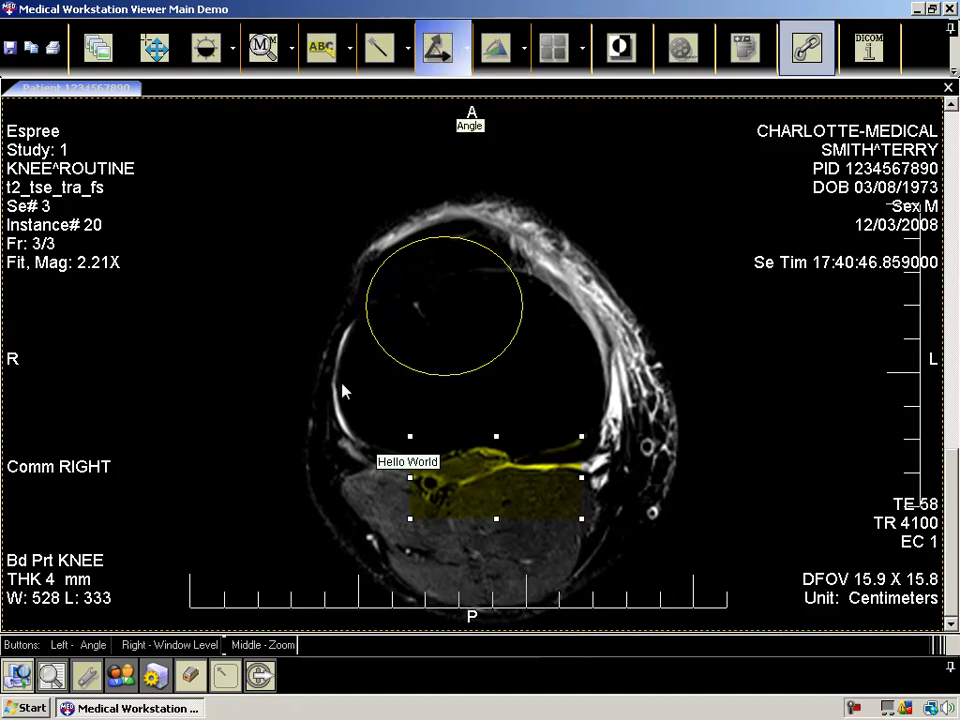
{"action": "mouse_move", "coordinate": [309, 440]}
{"action": "left_mouse_down"}
{"action": "mouse_move", "coordinate": [368, 465]}
{"action": "mouse_move", "coordinate": [718, 524]}
{"action": "left_mouse_up"}
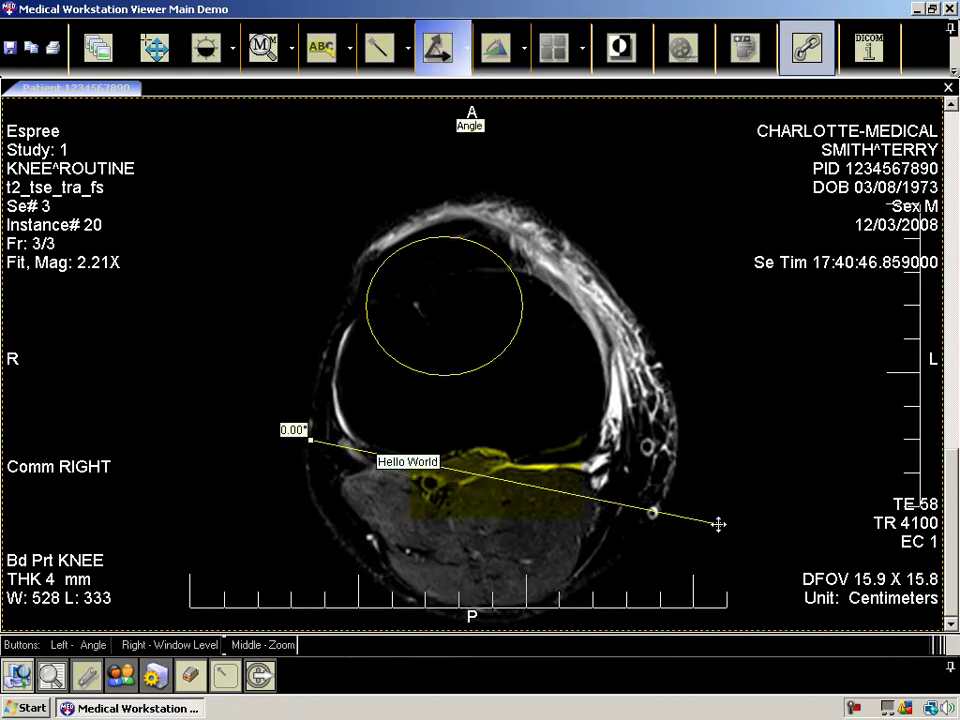
{"action": "left_click", "coordinate": [582, 264]}
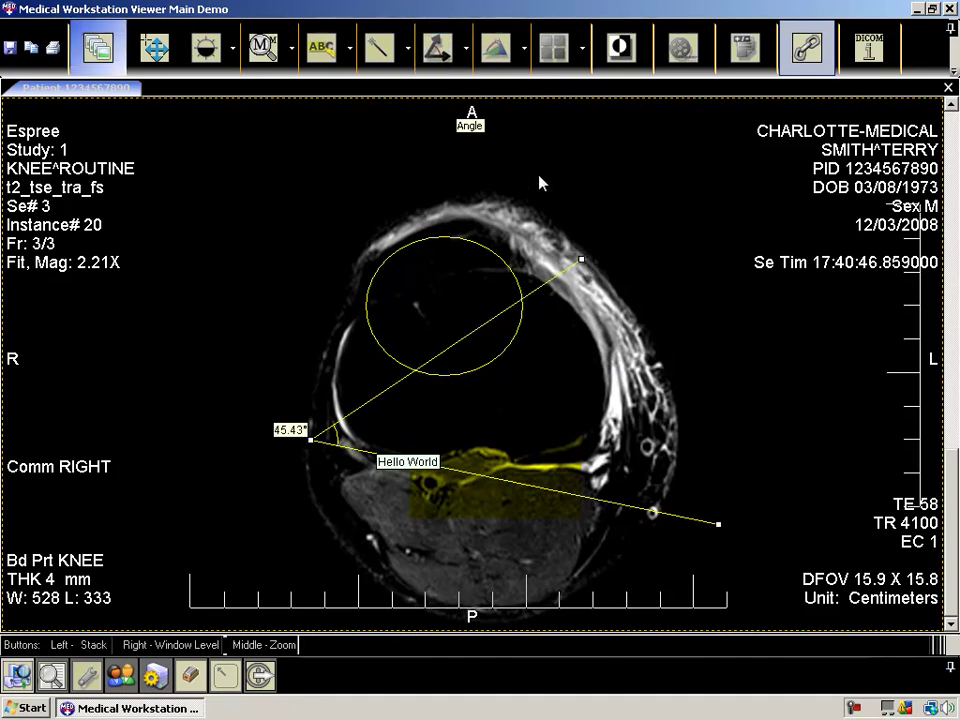
Step: Measure a 12.09 cm distance across the knee from front to back
{"action": "left_click", "coordinate": [465, 48]}
{"action": "left_click", "coordinate": [469, 89]}
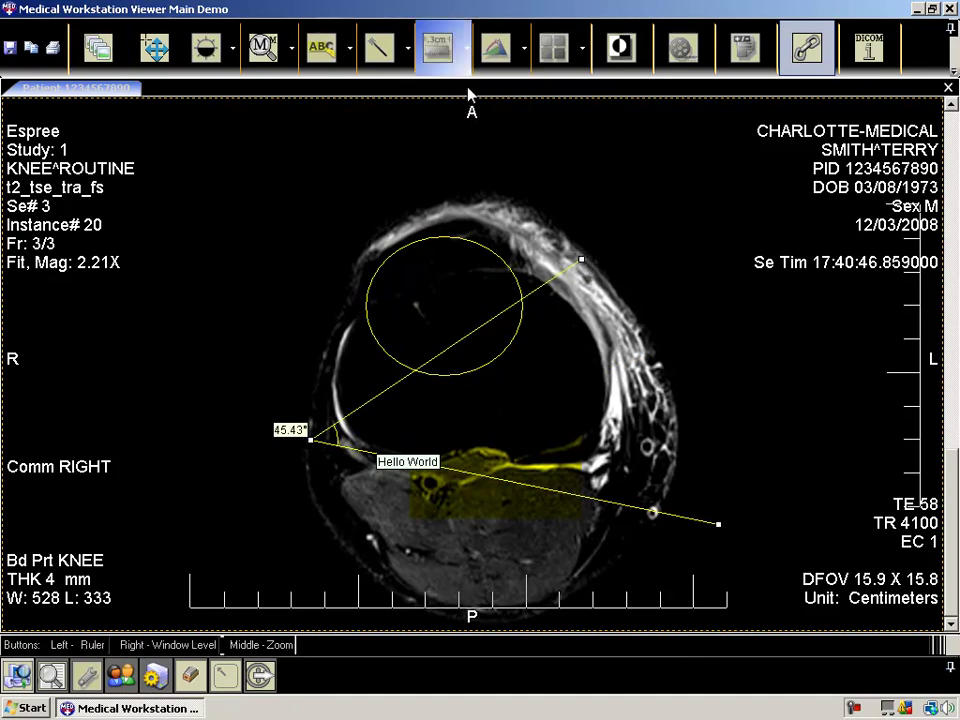
{"action": "left_click_drag", "start_coordinate": [359, 257], "coordinate": [585, 593]}
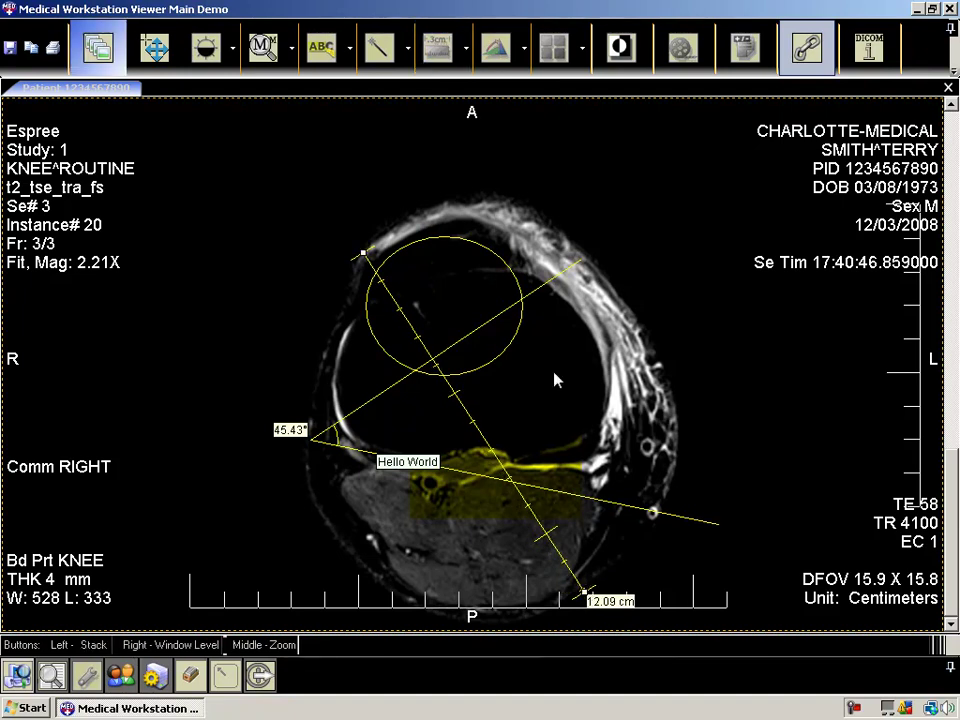
{"action": "left_click", "coordinate": [465, 68]}
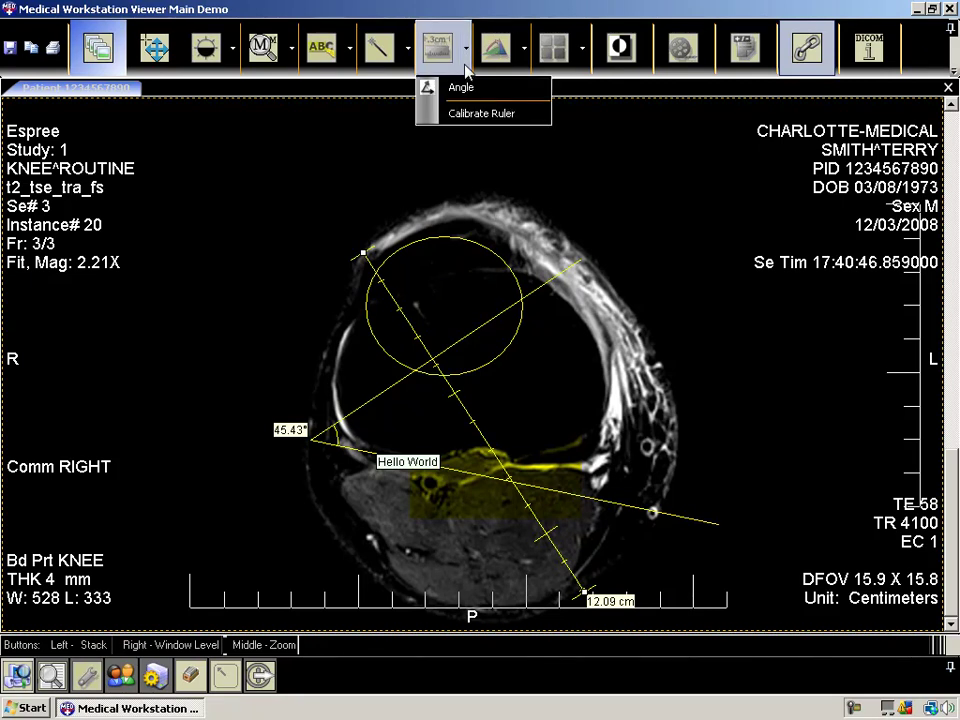
{"action": "left_click", "coordinate": [466, 116]}
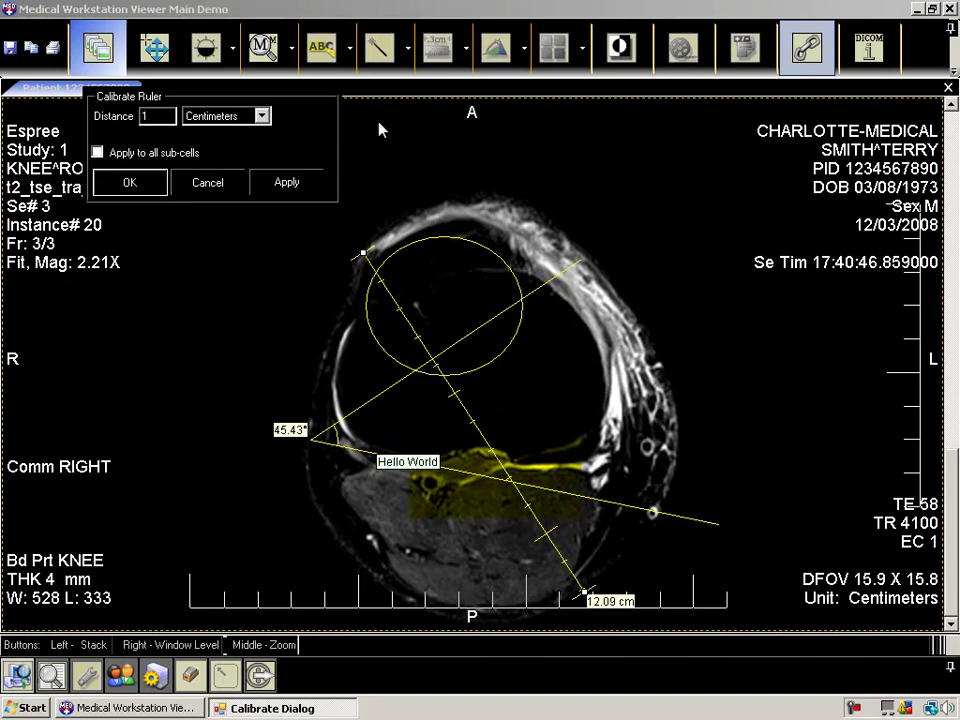
{"action": "left_click", "coordinate": [261, 116]}
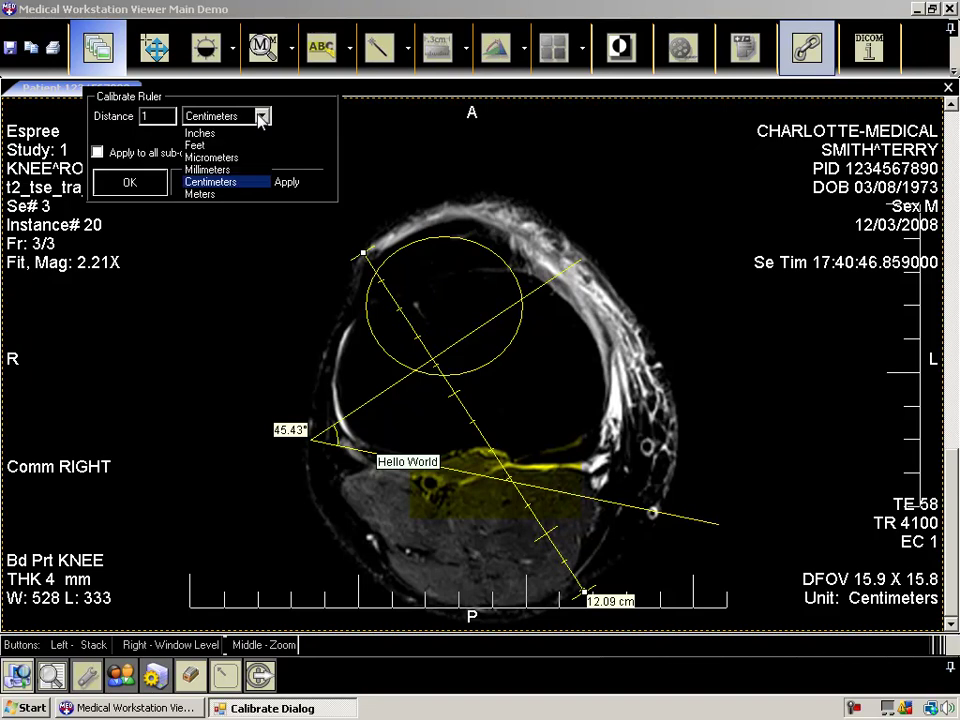
{"action": "left_click", "coordinate": [259, 134]}
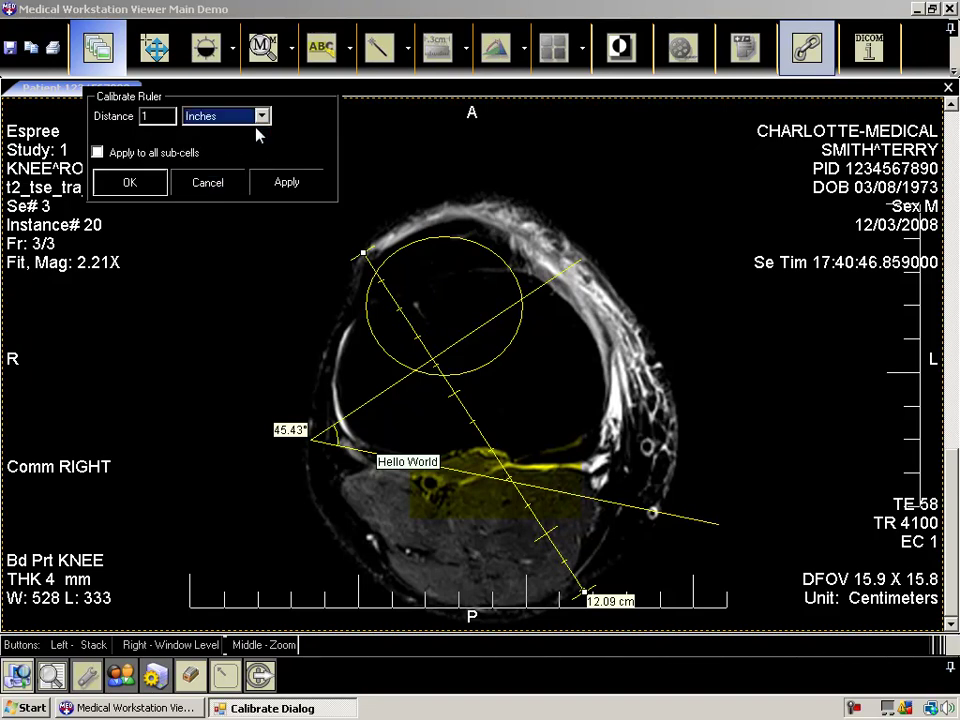
{"action": "left_click", "coordinate": [293, 189]}
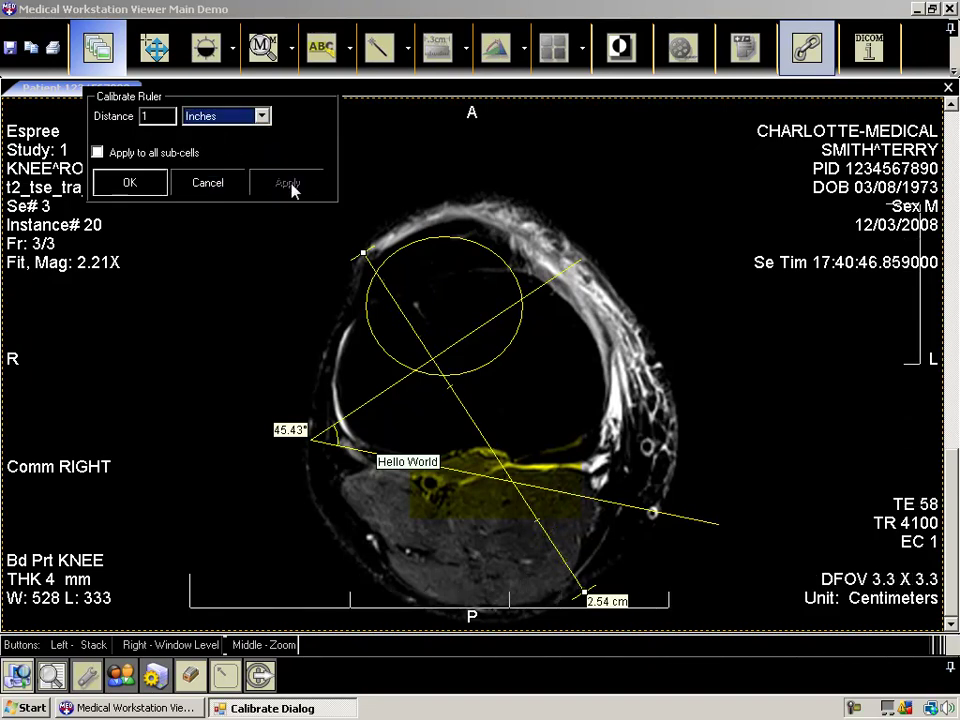
{"action": "left_click", "coordinate": [140, 186]}
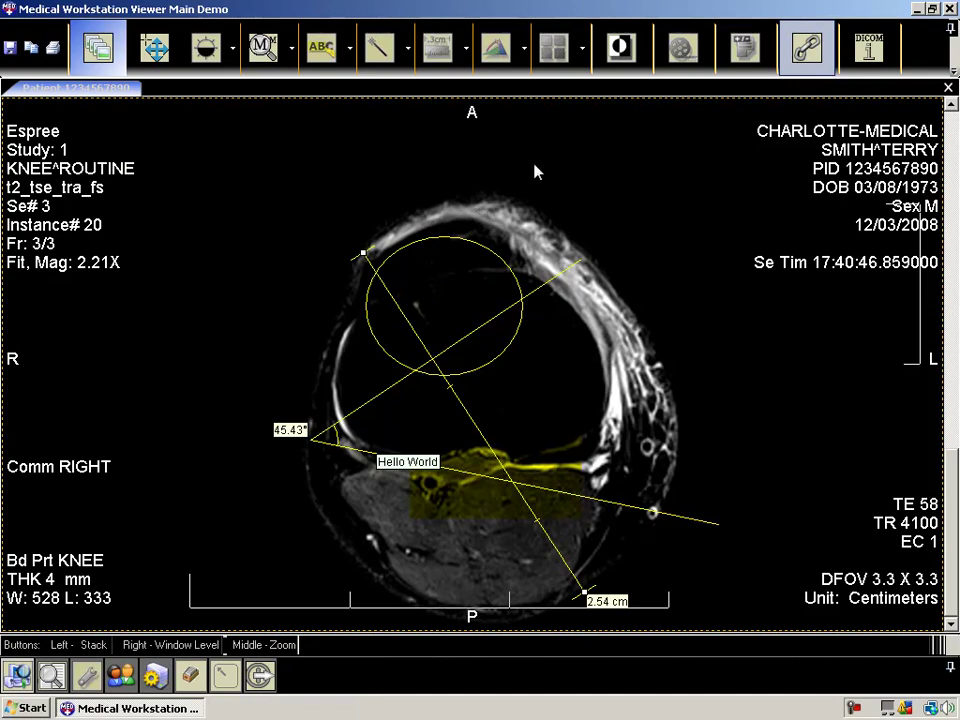
{"action": "left_click", "coordinate": [514, 53]}
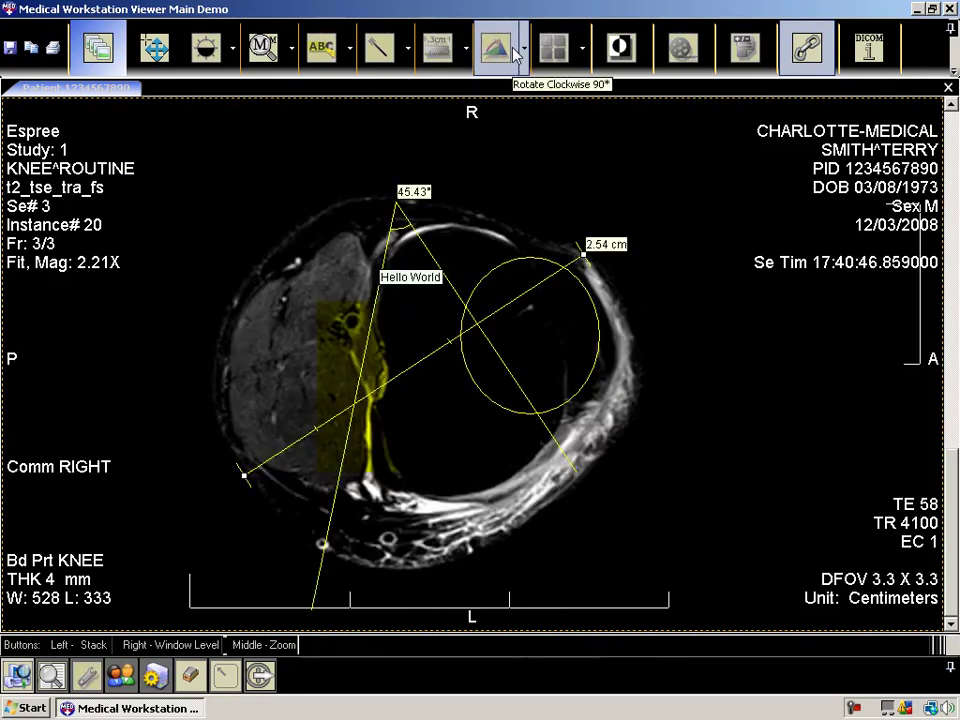
{"action": "left_click", "coordinate": [515, 54]}
{"action": "left_click", "coordinate": [515, 54]}
{"action": "left_click", "coordinate": [517, 55]}
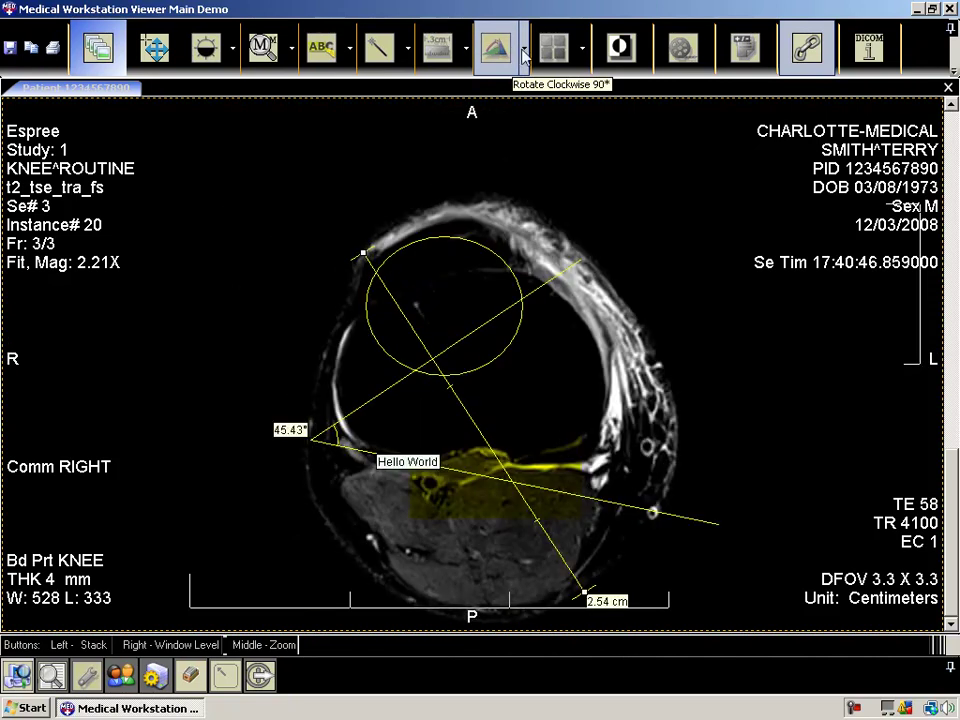
{"action": "left_click", "coordinate": [511, 48]}
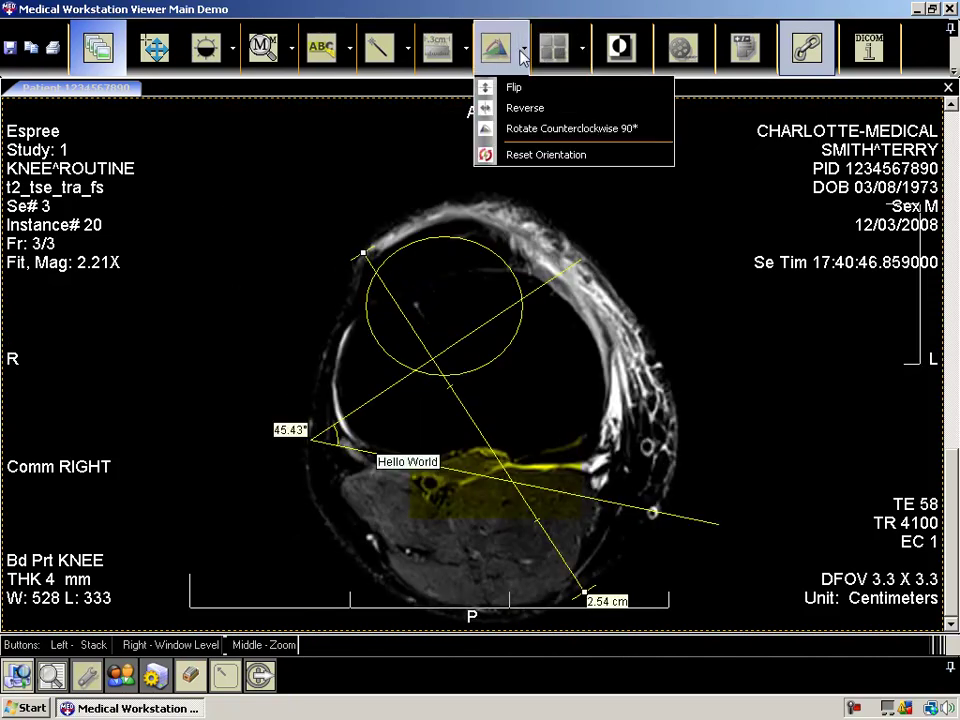
{"action": "left_click", "coordinate": [517, 108]}
{"action": "left_click", "coordinate": [520, 48]}
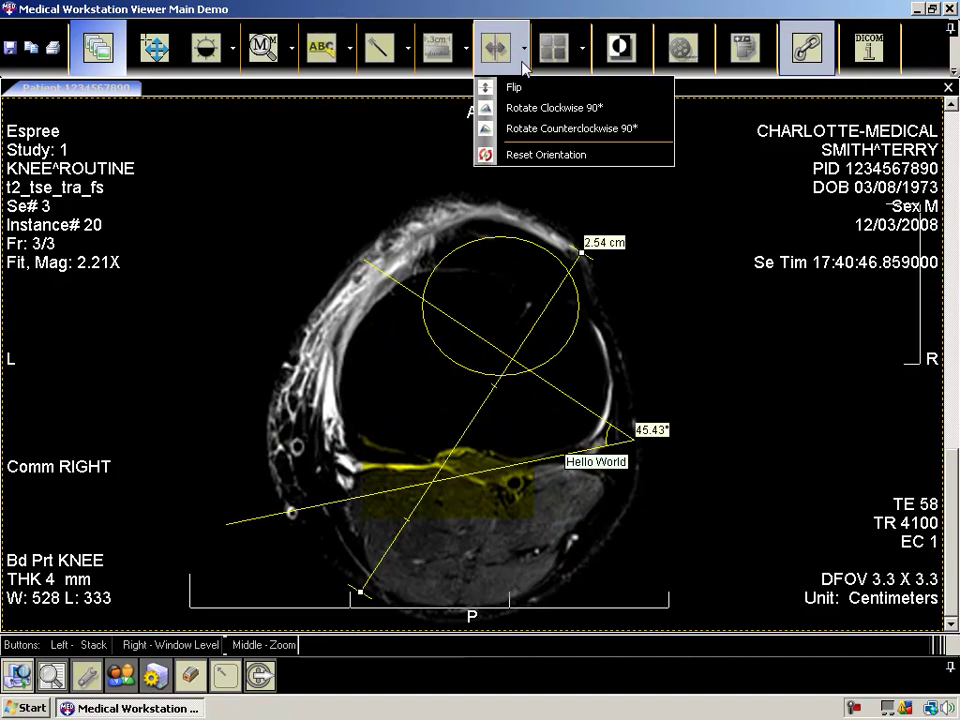
{"action": "left_click", "coordinate": [529, 155]}
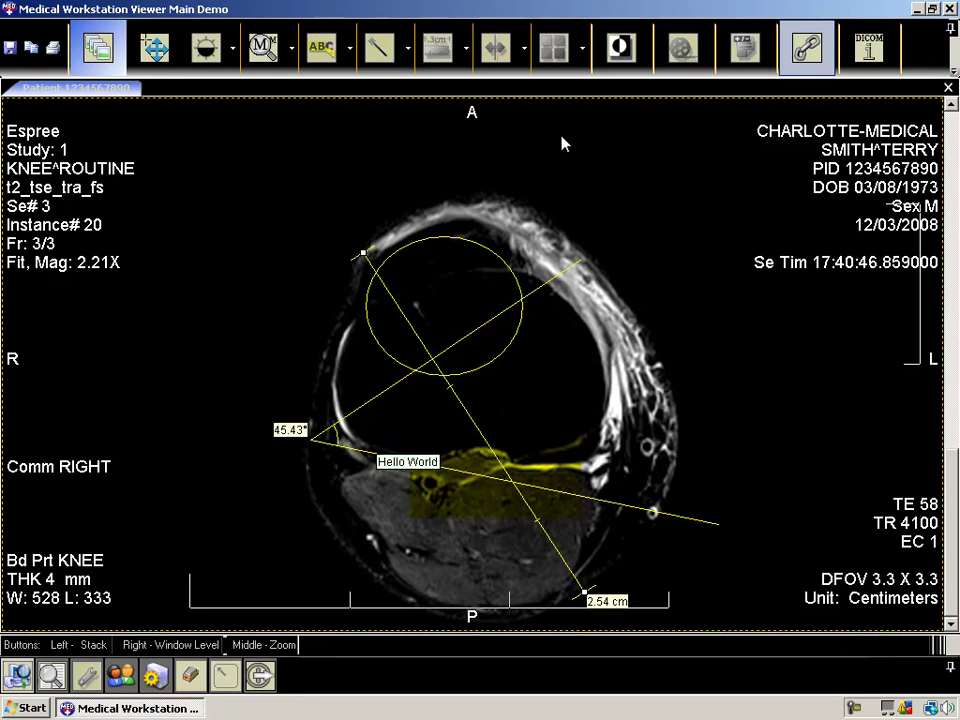
Step: Try the 2x2 images layout, return to single-image stack mode, and toggle Invert on and off
{"action": "left_click", "coordinate": [582, 47]}
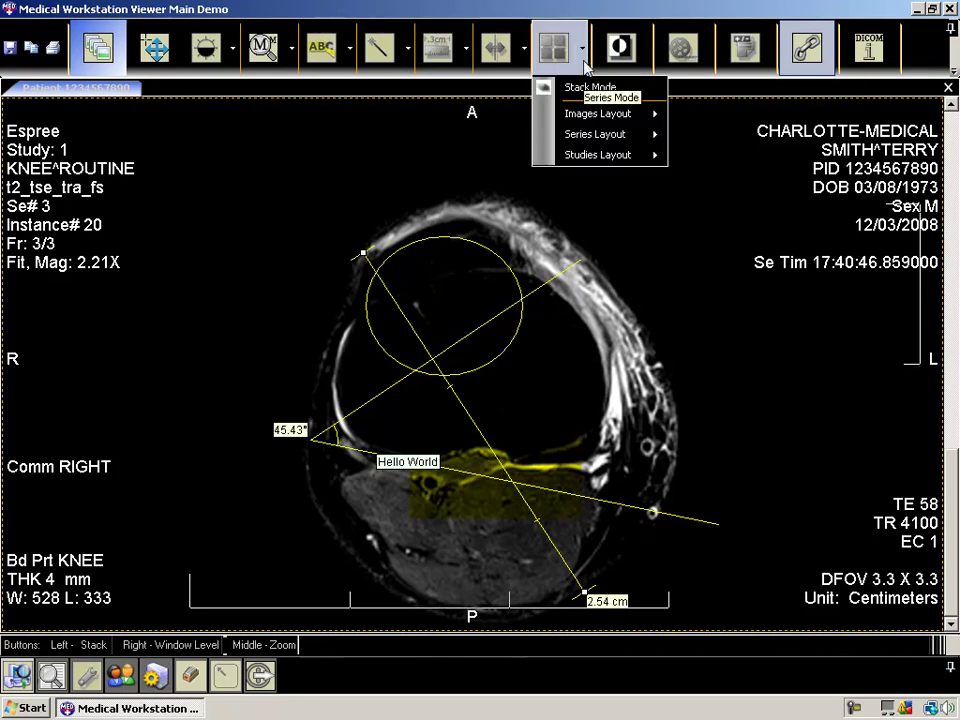
{"action": "mouse_move", "coordinate": [625, 116]}
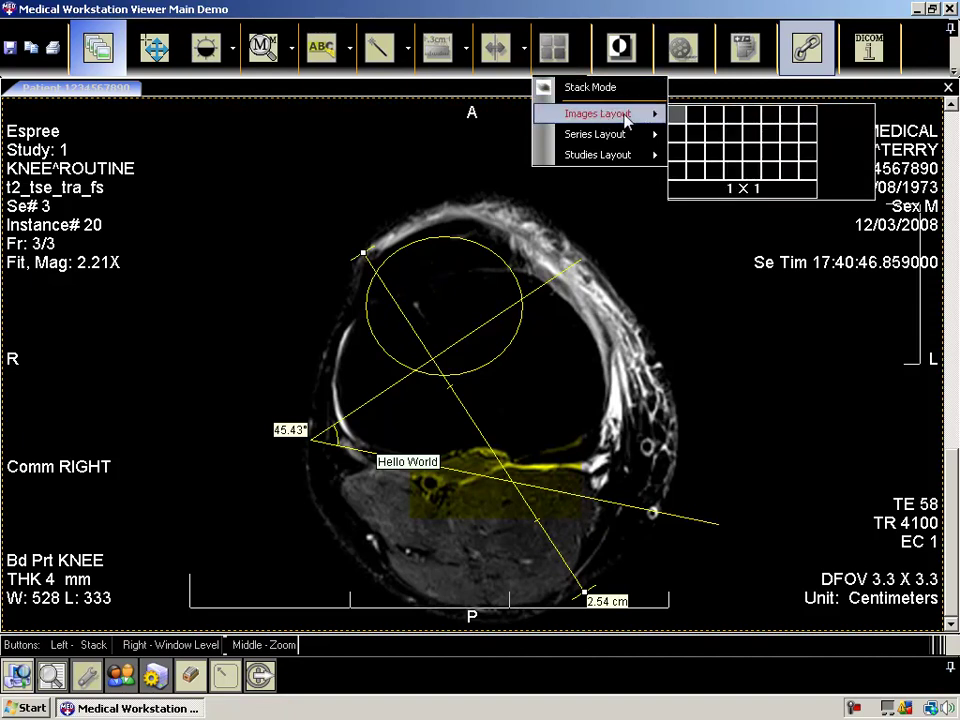
{"action": "left_click", "coordinate": [700, 134]}
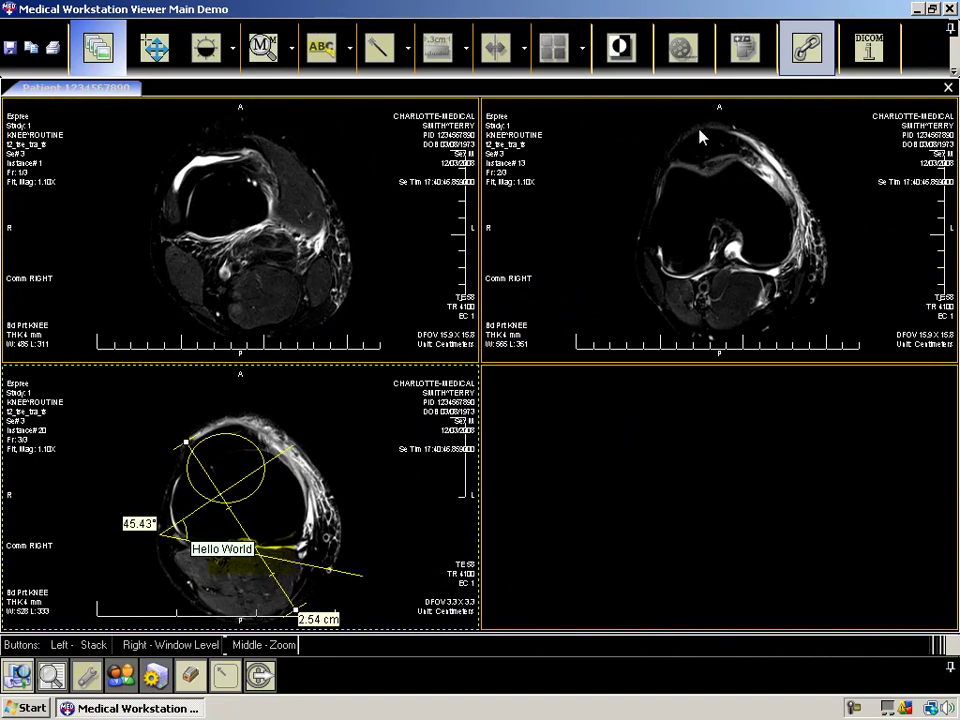
{"action": "left_click", "coordinate": [582, 47]}
{"action": "left_click", "coordinate": [576, 89]}
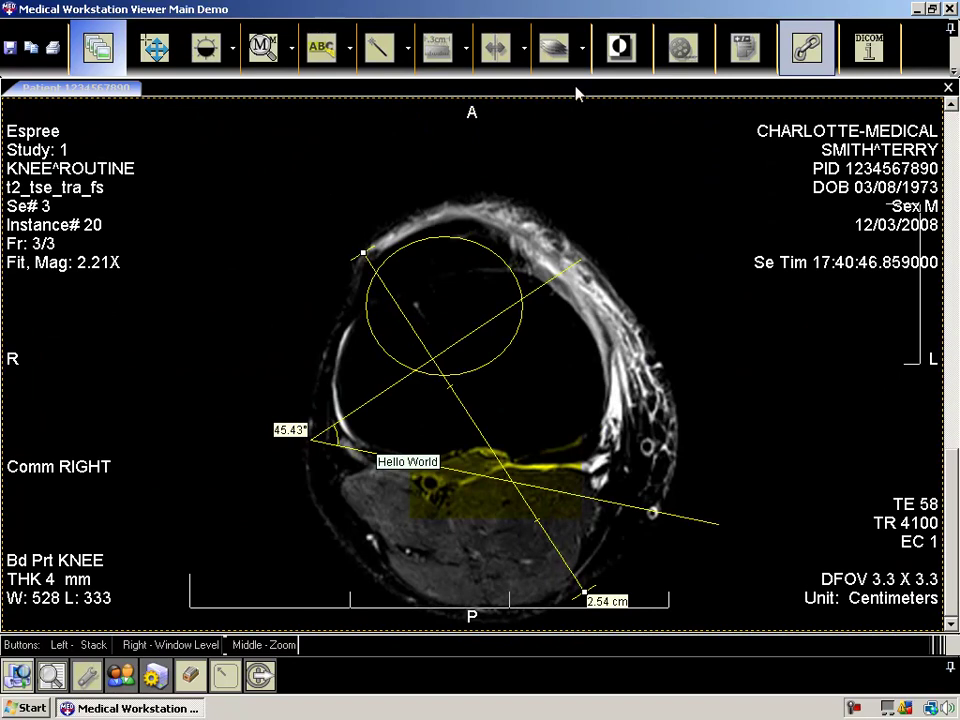
{"action": "left_click", "coordinate": [582, 48]}
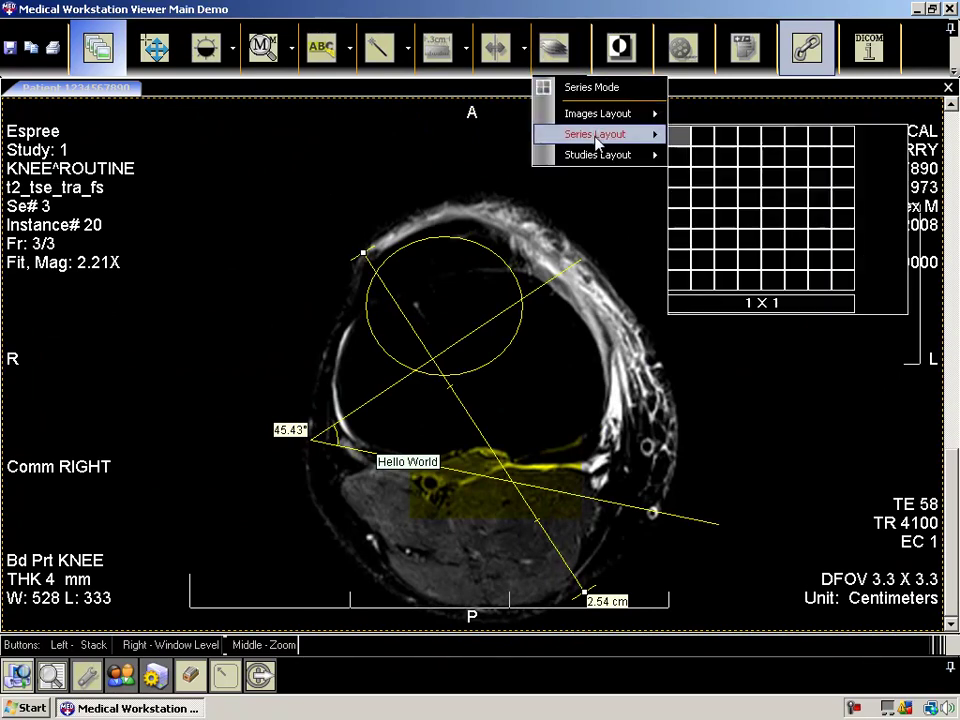
{"action": "mouse_move", "coordinate": [597, 163]}
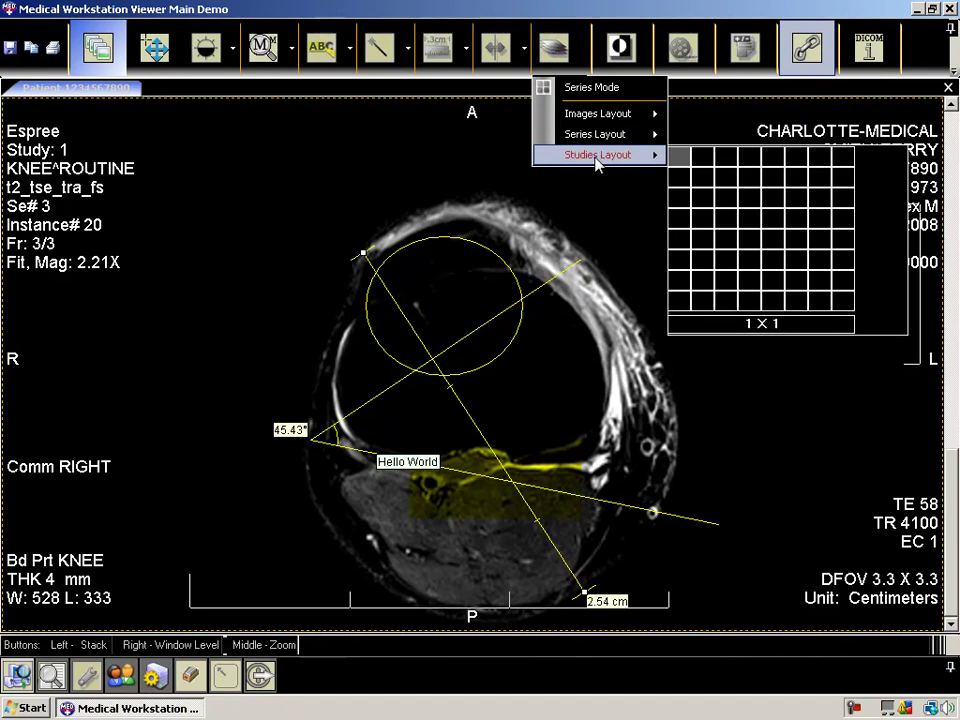
{"action": "left_click", "coordinate": [575, 272]}
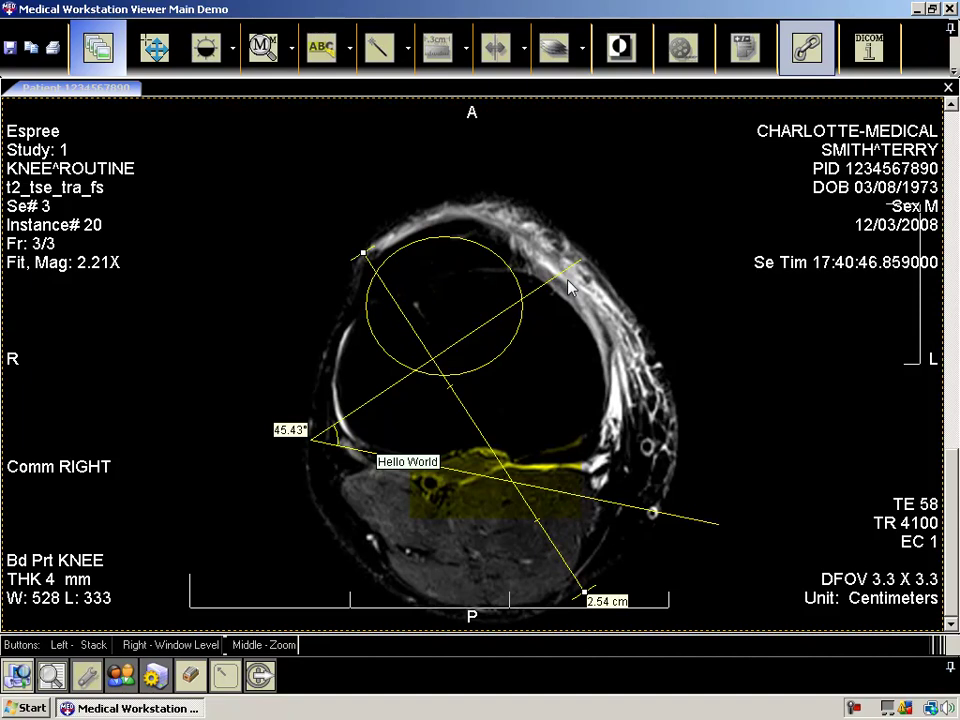
{"action": "left_click", "coordinate": [626, 60]}
{"action": "left_click", "coordinate": [626, 60]}
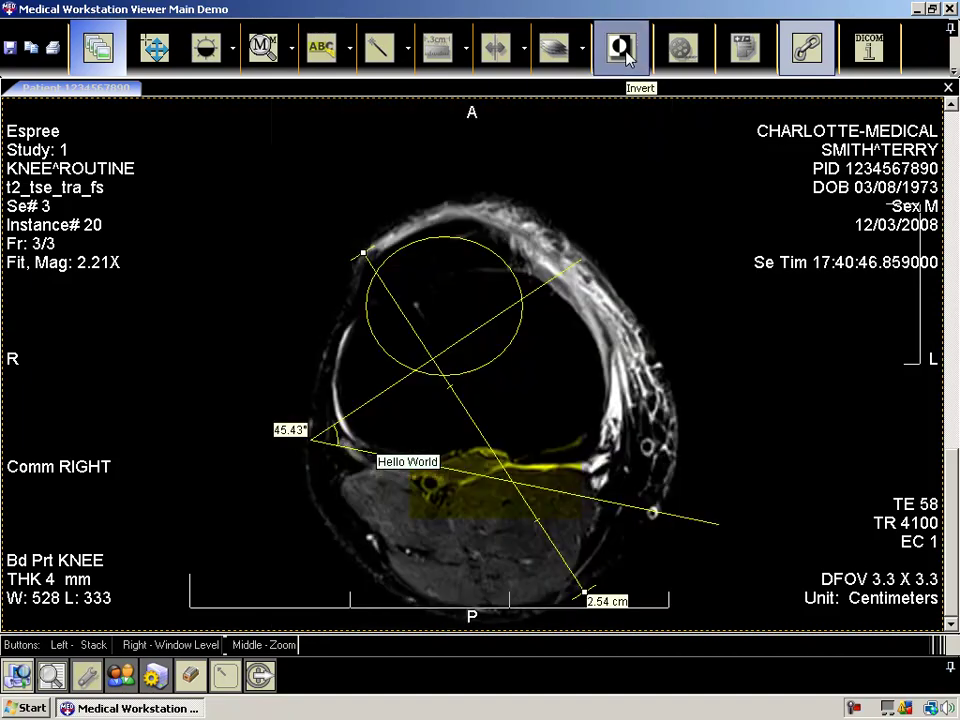
Step: Play the knee slices in the cine player at 4 frames per second, stopping on frame 3/3
{"action": "left_click", "coordinate": [683, 52]}
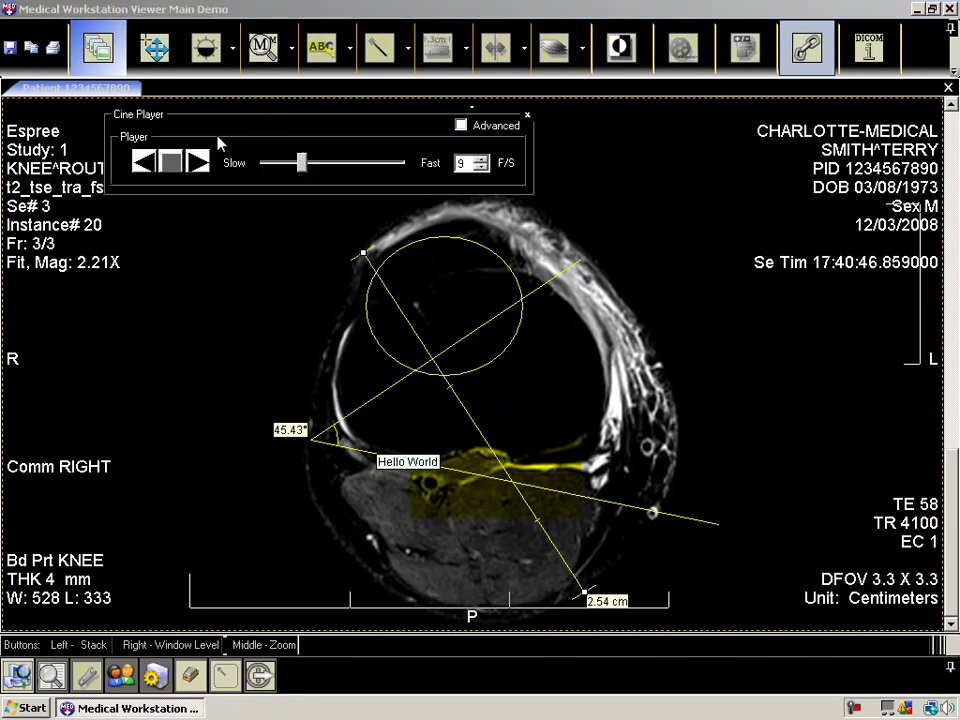
{"action": "left_click", "coordinate": [198, 162]}
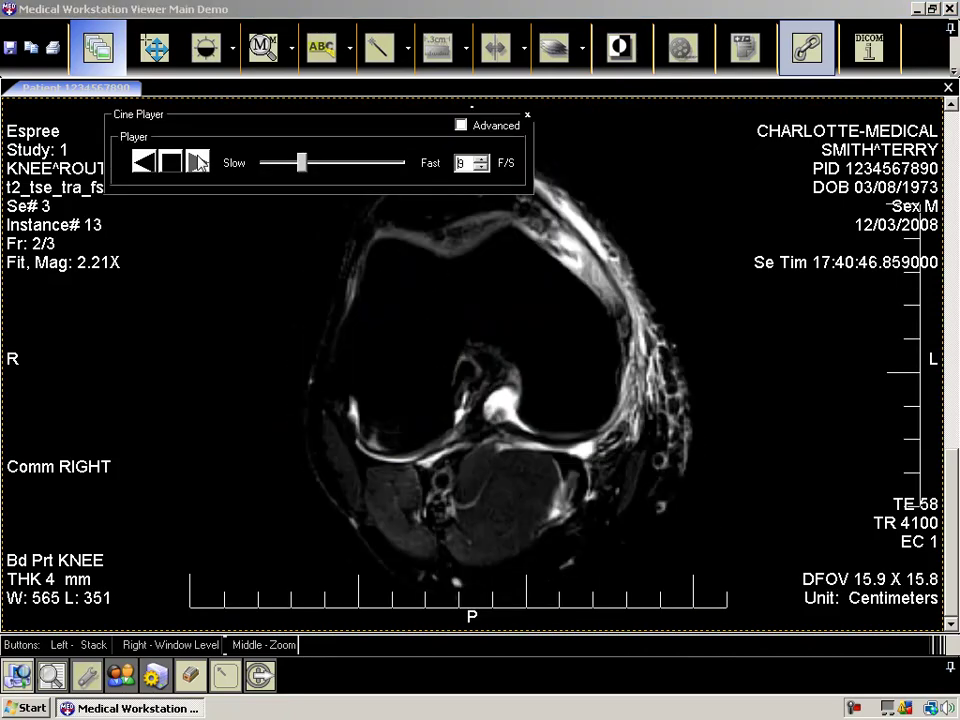
{"action": "left_click_drag", "start_coordinate": [299, 172], "coordinate": [280, 170]}
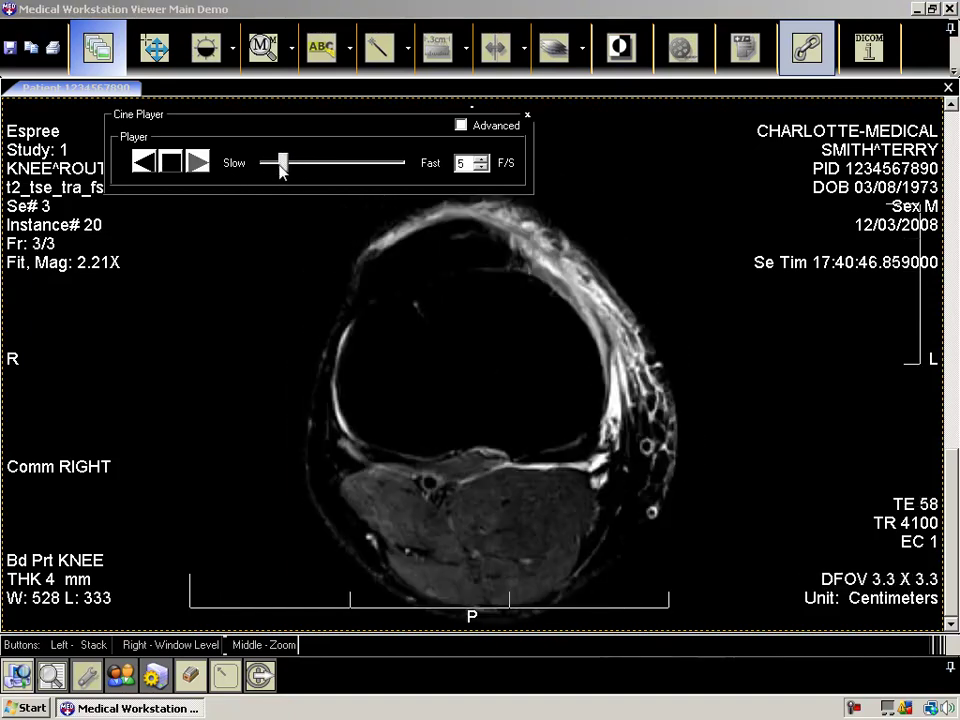
{"action": "left_click", "coordinate": [172, 163]}
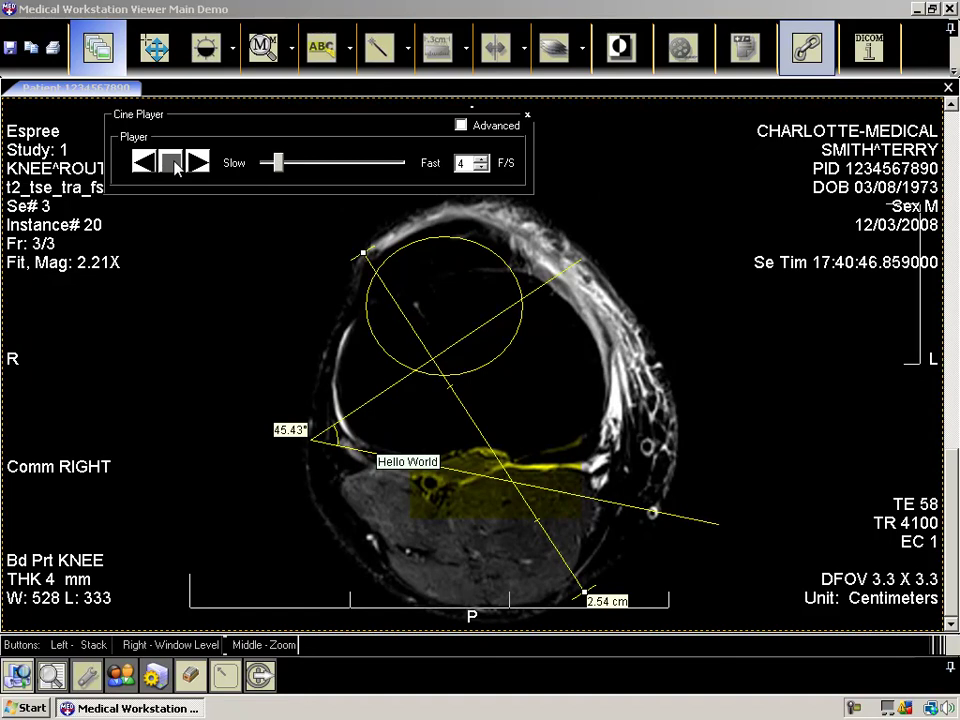
{"action": "left_click", "coordinate": [461, 126]}
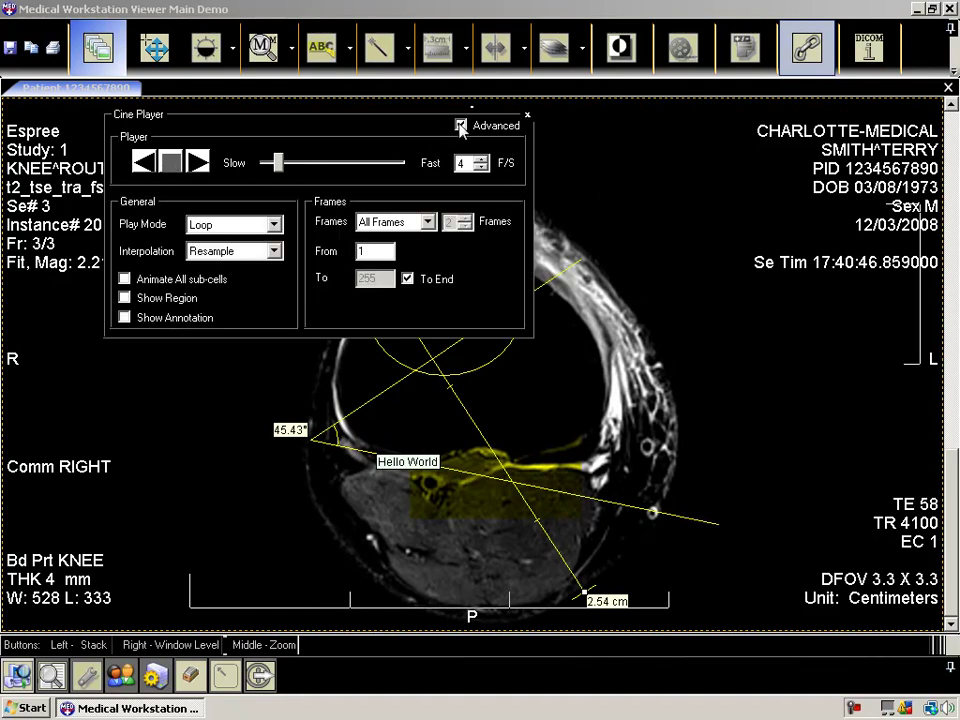
Step: Keep Loop play mode and Resample interpolation in the advanced cine options, then close the player
{"action": "left_click", "coordinate": [274, 224]}
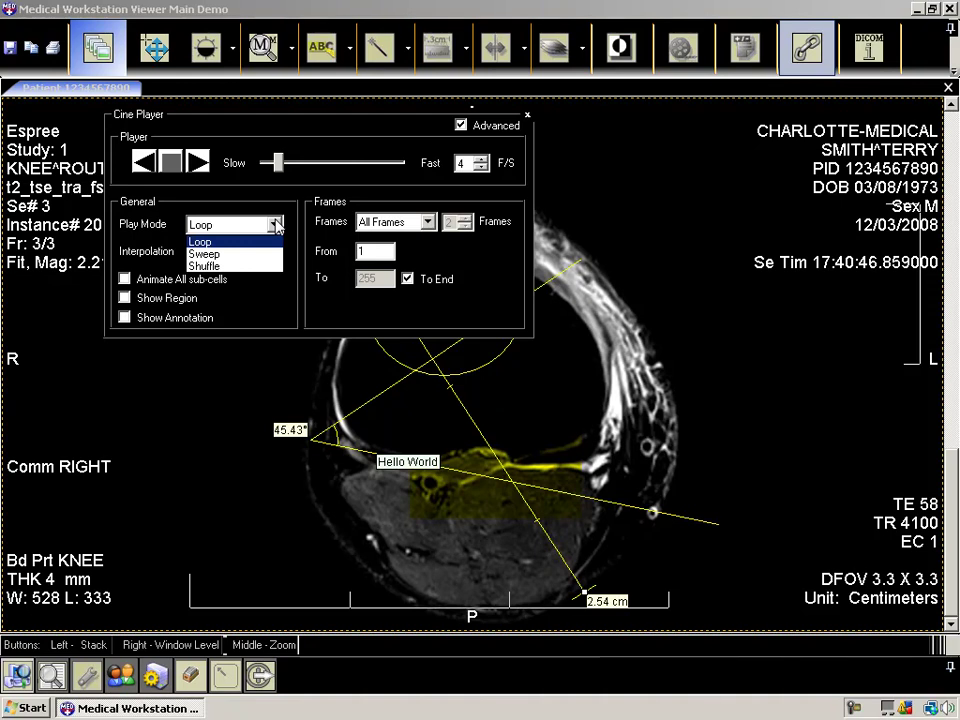
{"action": "left_click", "coordinate": [272, 241]}
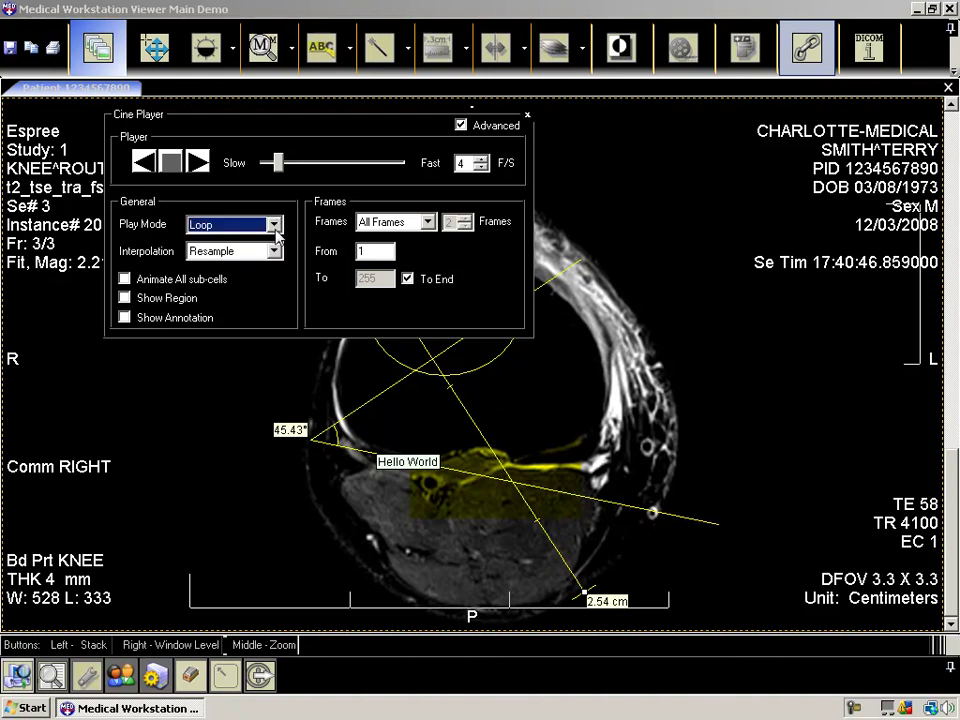
{"action": "left_click", "coordinate": [274, 251]}
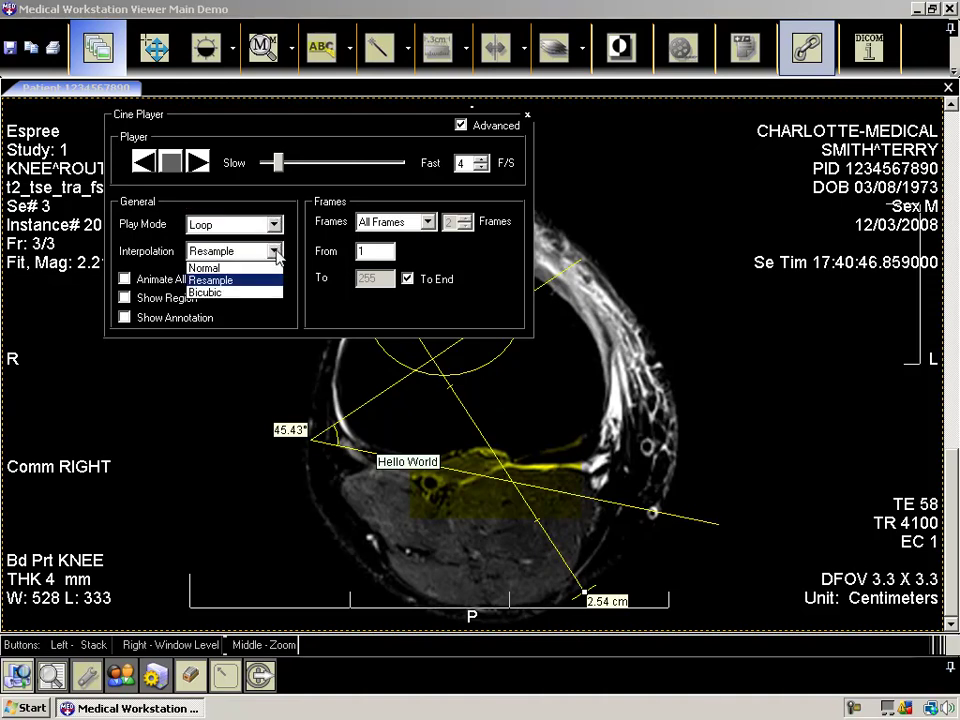
{"action": "left_click", "coordinate": [276, 254]}
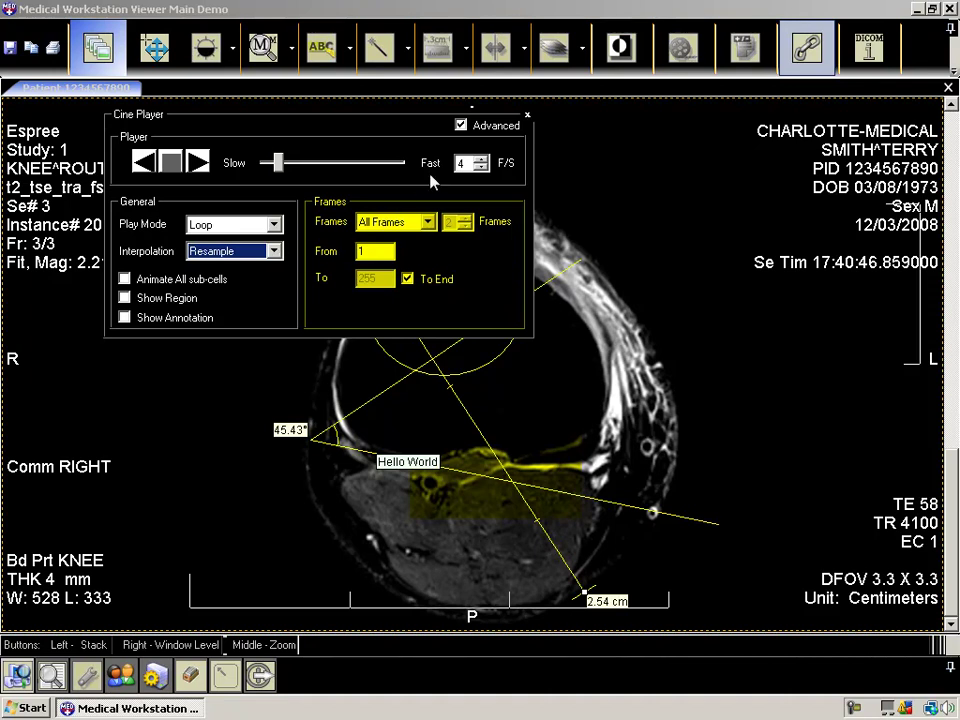
{"action": "left_click", "coordinate": [527, 116]}
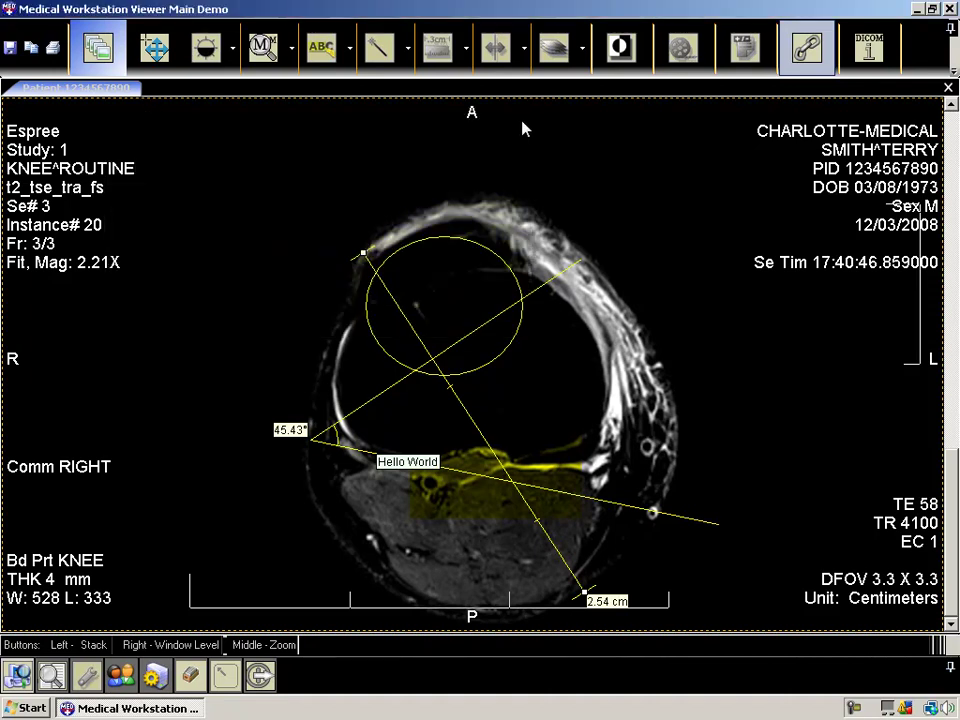
Step: Toggle the DICOM tag overlays off and back on, then bring up the Stack Mode options
{"action": "left_click", "coordinate": [749, 51]}
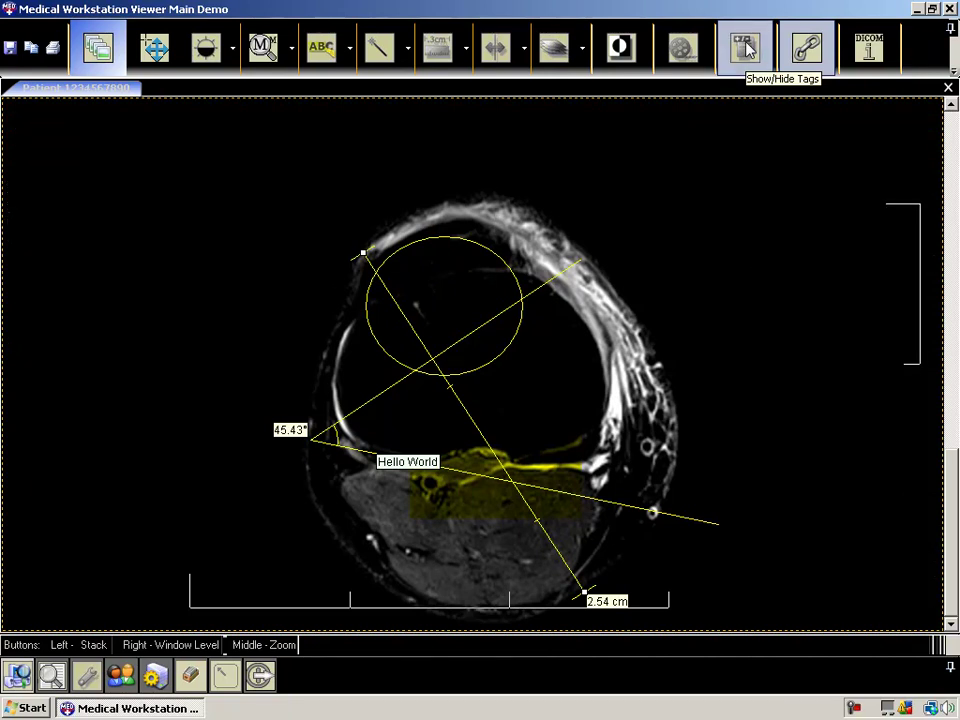
{"action": "left_click", "coordinate": [749, 51]}
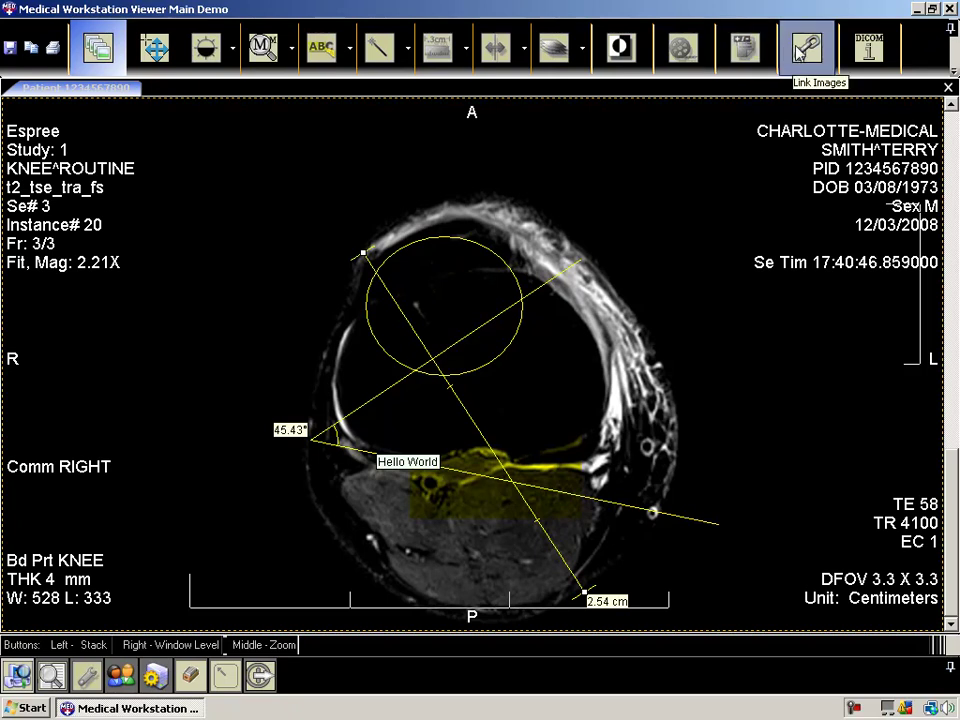
{"action": "left_click", "coordinate": [580, 50]}
Step: Switch to Series Mode, pan all linked knee images together, then unlink them
{"action": "left_click", "coordinate": [524, 90]}
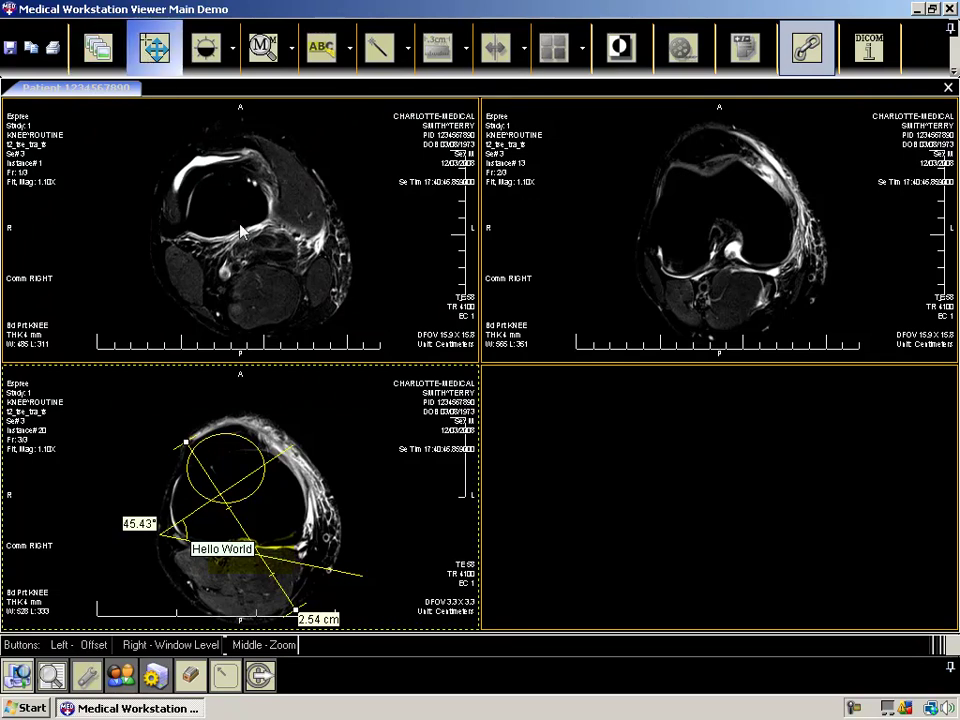
{"action": "left_click_drag", "start_coordinate": [202, 179], "coordinate": [252, 214]}
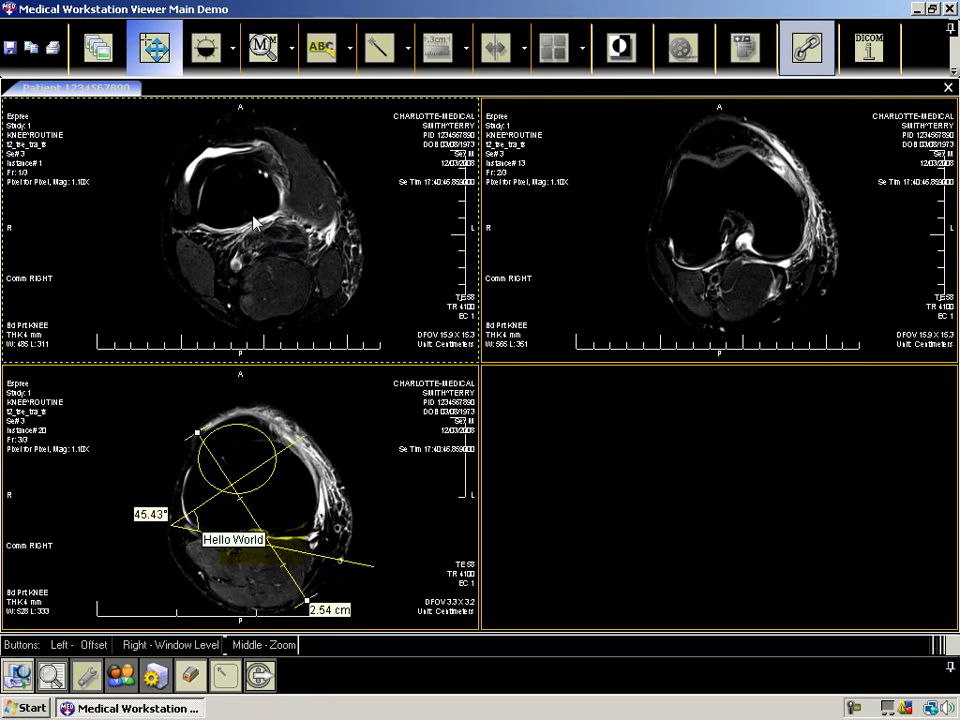
{"action": "left_click", "coordinate": [803, 53]}
Step: Pan only the top-left image, relink the images, and open the DICOM tag information
{"action": "mouse_move", "coordinate": [233, 220]}
{"action": "left_mouse_down"}
{"action": "mouse_move", "coordinate": [240, 245]}
{"action": "mouse_move", "coordinate": [296, 287]}
{"action": "mouse_move", "coordinate": [251, 180]}
{"action": "mouse_move", "coordinate": [211, 181]}
{"action": "mouse_move", "coordinate": [231, 216]}
{"action": "left_mouse_up"}
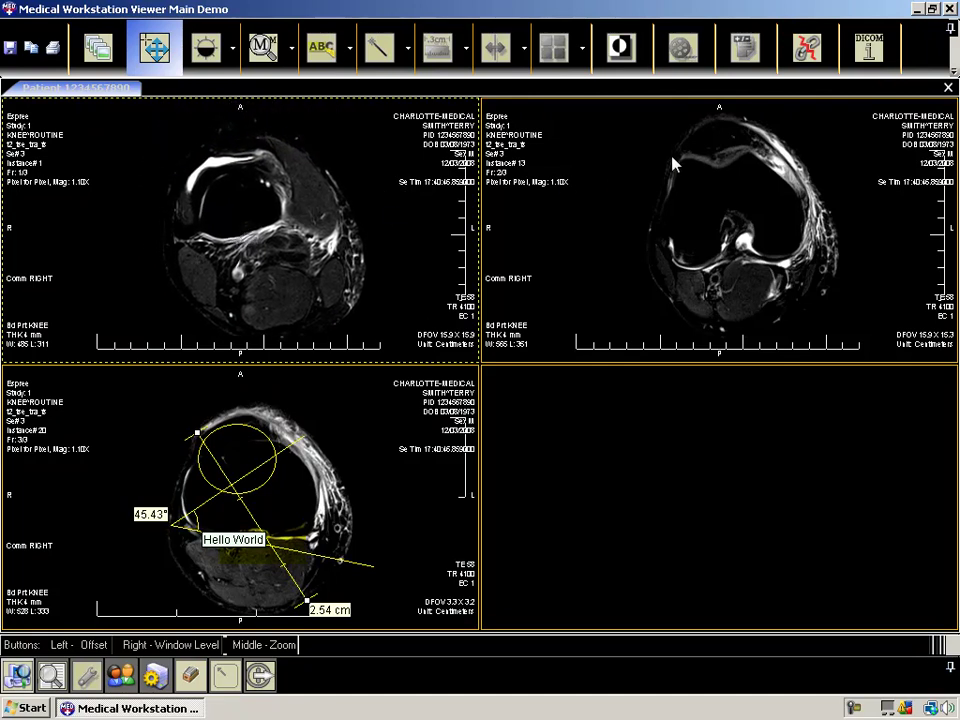
{"action": "left_click", "coordinate": [797, 63]}
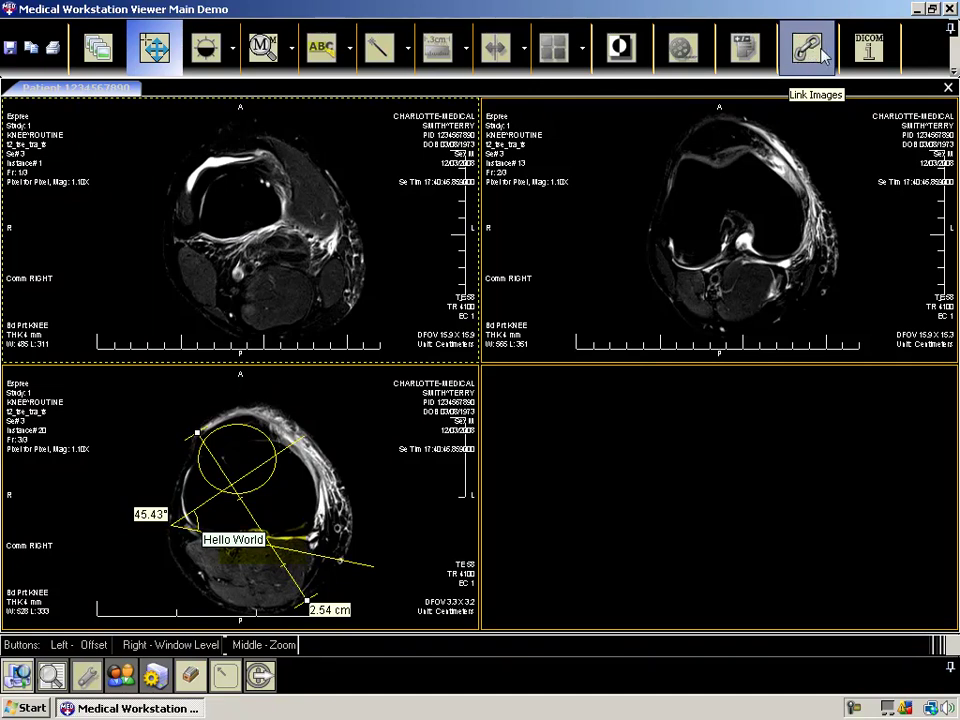
{"action": "left_click", "coordinate": [870, 45]}
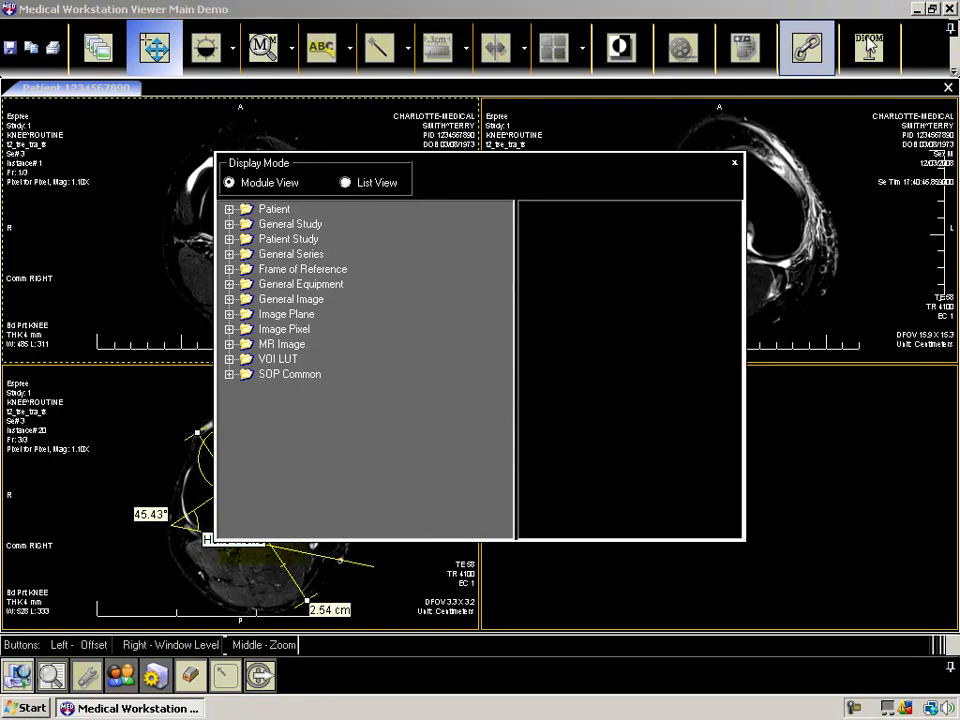
Step: Check Patient's Weight, then in List View Instance Creation Date and Time (0008:0012/0013), and close
{"action": "double_click", "coordinate": [263, 241]}
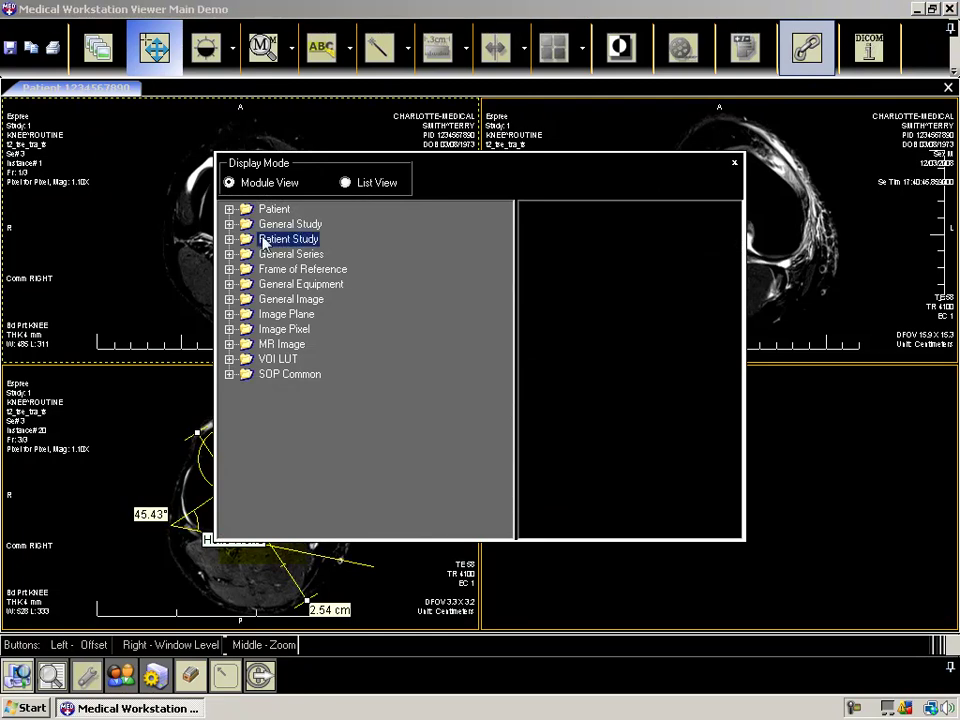
{"action": "left_click", "coordinate": [292, 269]}
{"action": "left_click", "coordinate": [382, 183]}
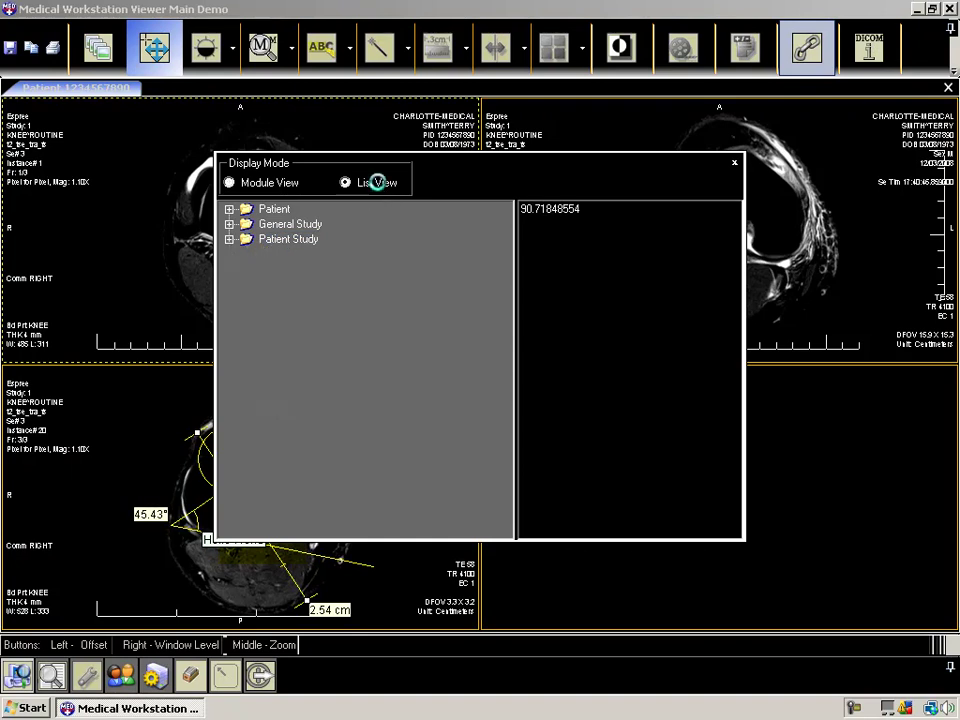
{"action": "left_click", "coordinate": [385, 269]}
{"action": "left_click", "coordinate": [400, 284]}
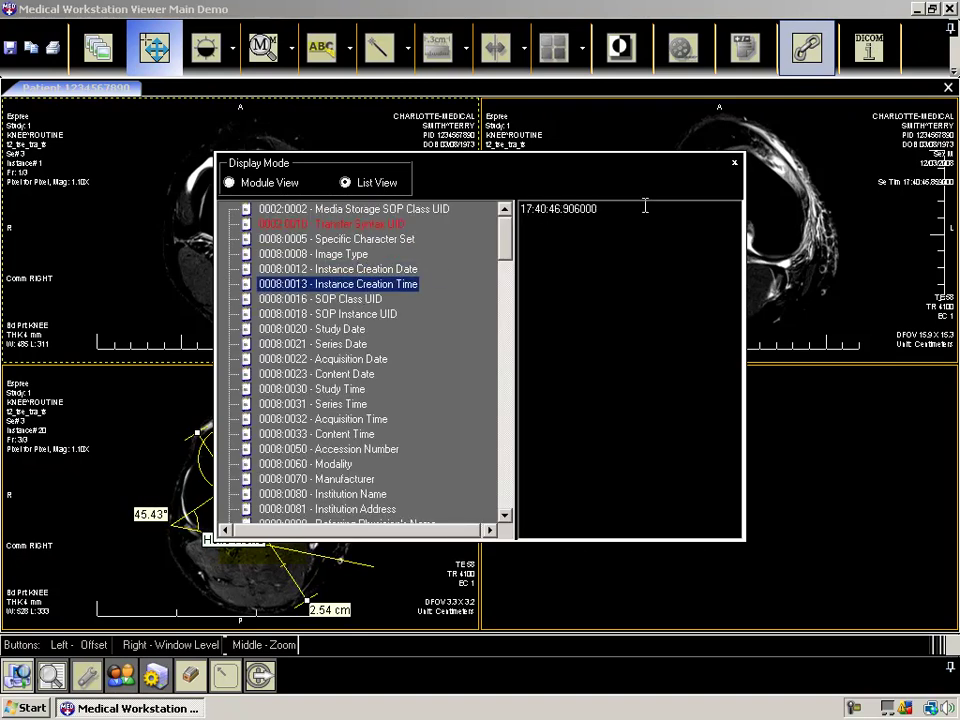
{"action": "left_click", "coordinate": [734, 163]}
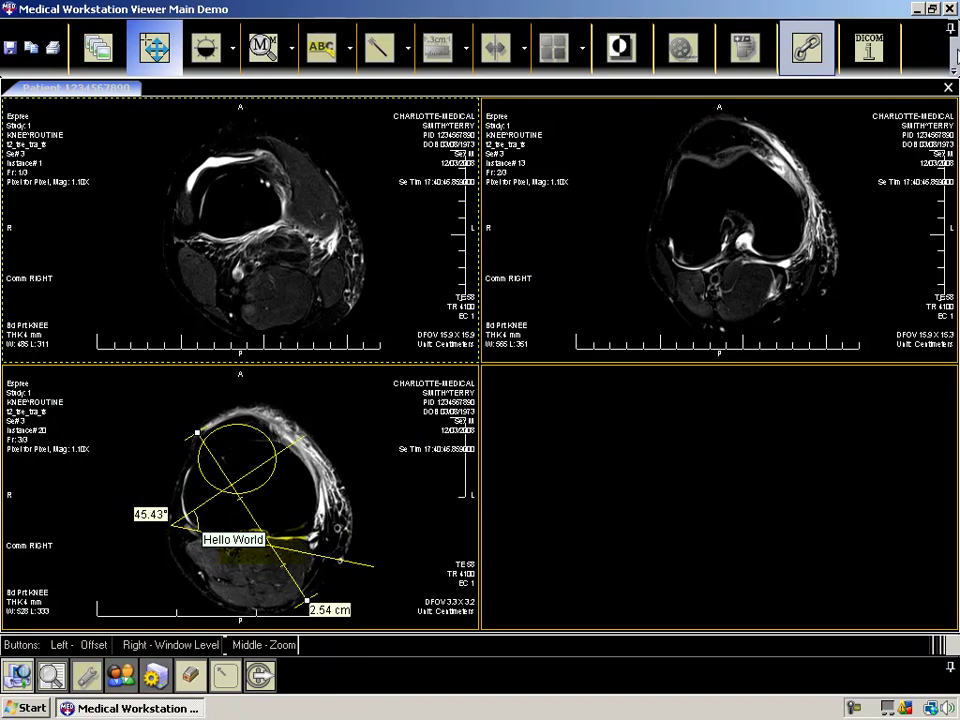
Step: Confirm the single MR series in the Series Browser, then reopen the toolbar overflow panel
{"action": "left_click", "coordinate": [955, 66]}
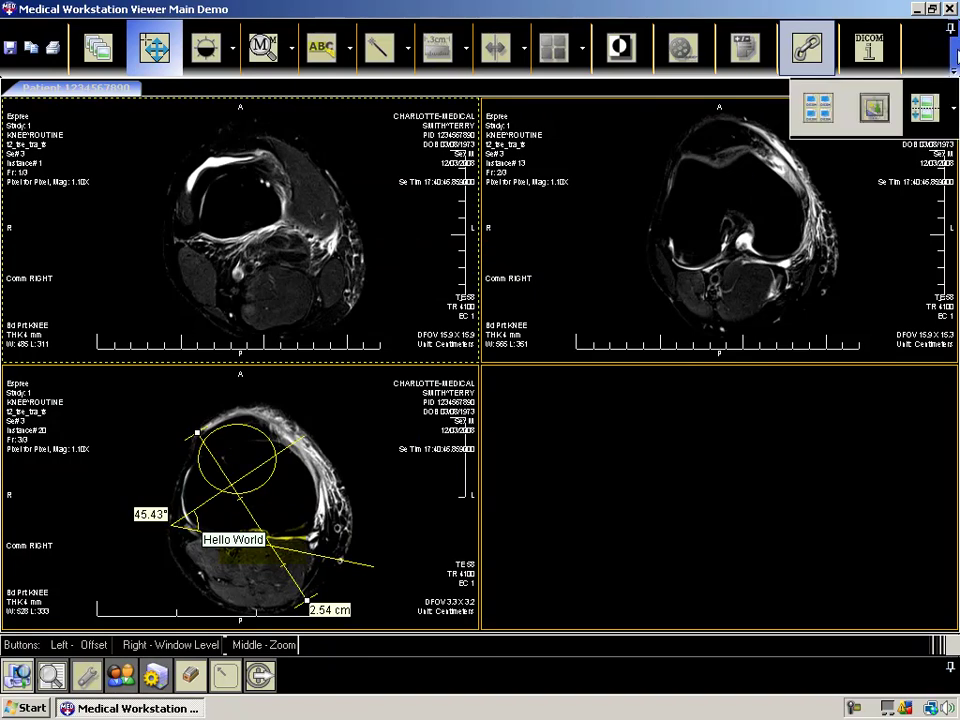
{"action": "left_click", "coordinate": [816, 108]}
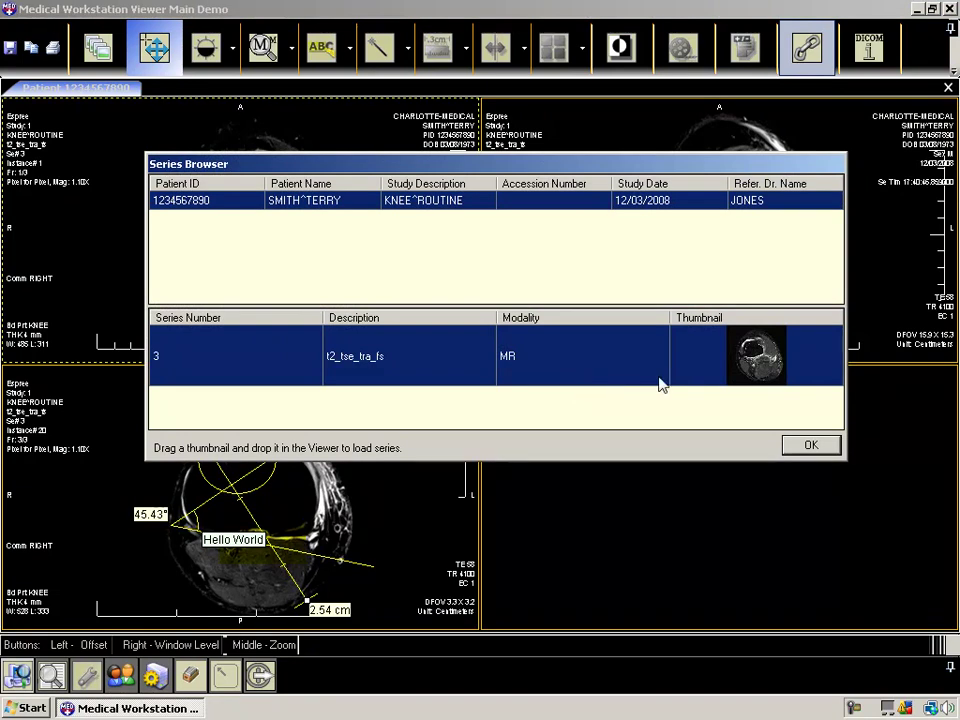
{"action": "left_click", "coordinate": [806, 445]}
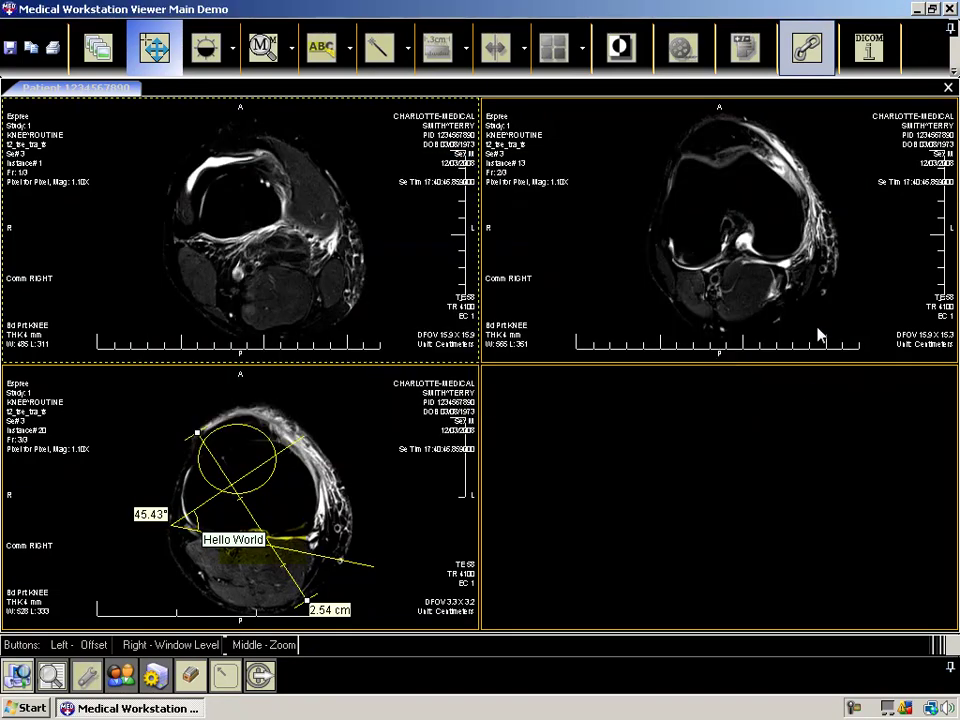
{"action": "left_click", "coordinate": [955, 62]}
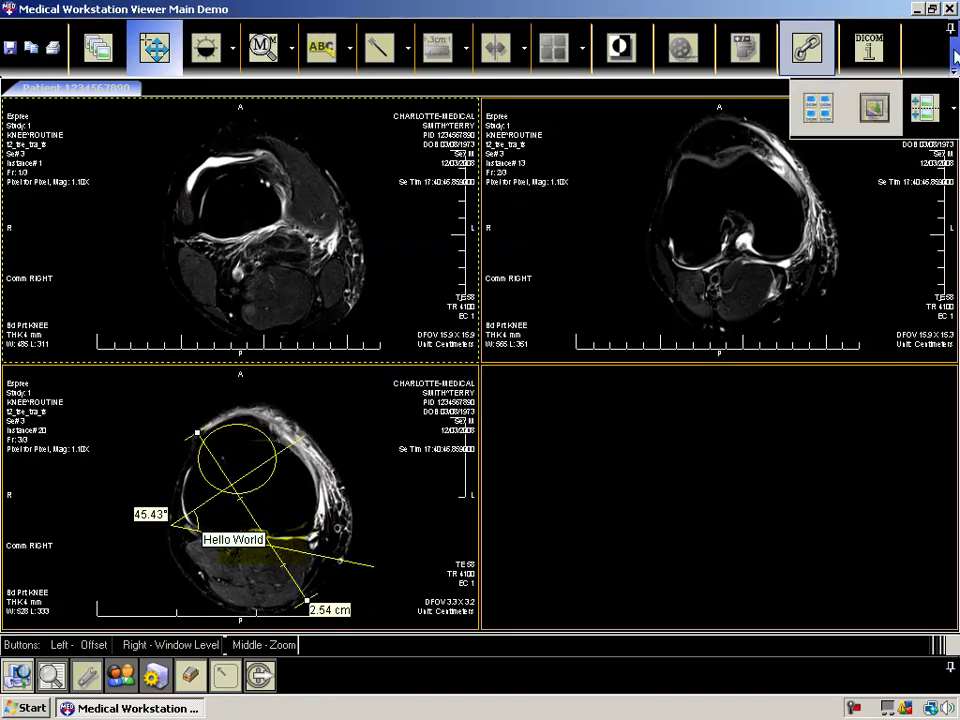
Step: Zoom all linked knee images to 500% with the Pan/Zoom Window and pan to the knee's lower middle
{"action": "left_click", "coordinate": [876, 110]}
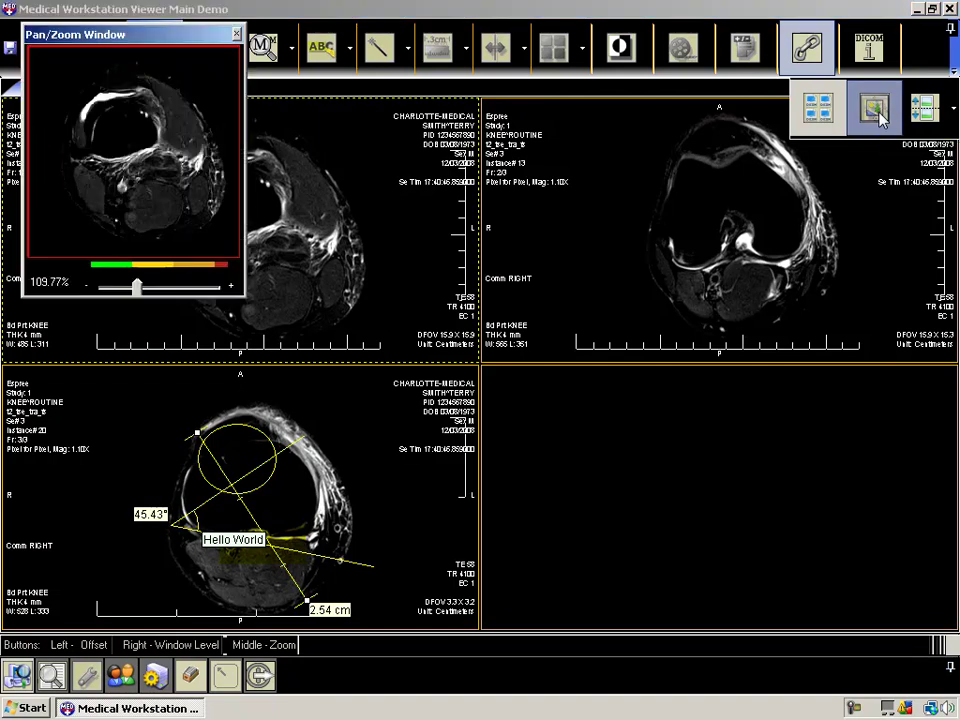
{"action": "left_click_drag", "start_coordinate": [170, 38], "coordinate": [611, 326]}
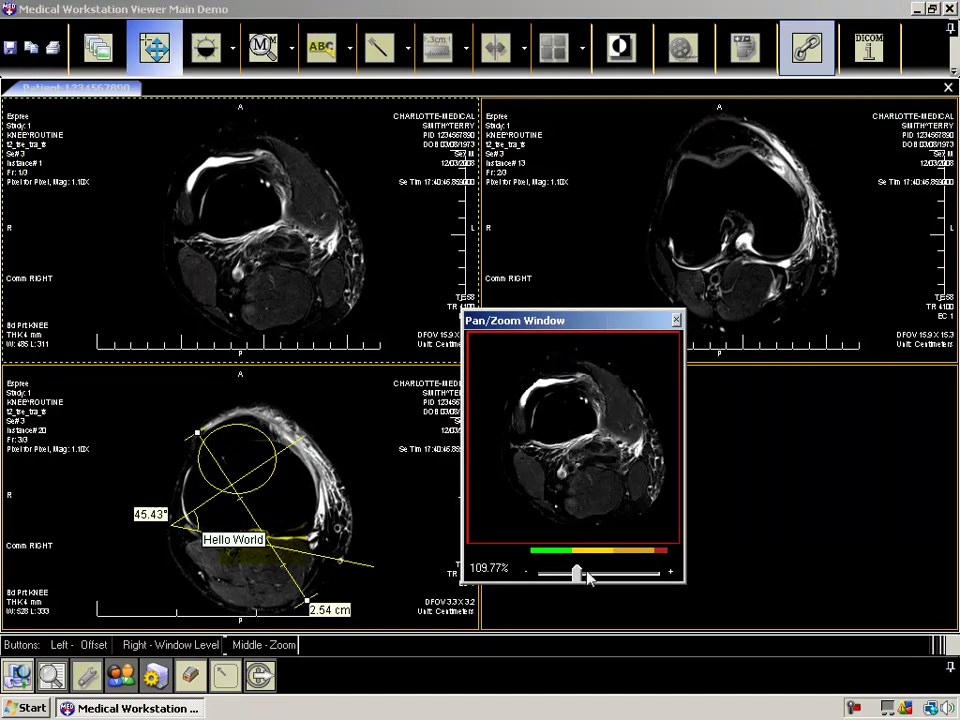
{"action": "left_click_drag", "start_coordinate": [578, 575], "coordinate": [614, 589]}
{"action": "left_click_drag", "start_coordinate": [594, 424], "coordinate": [635, 457]}
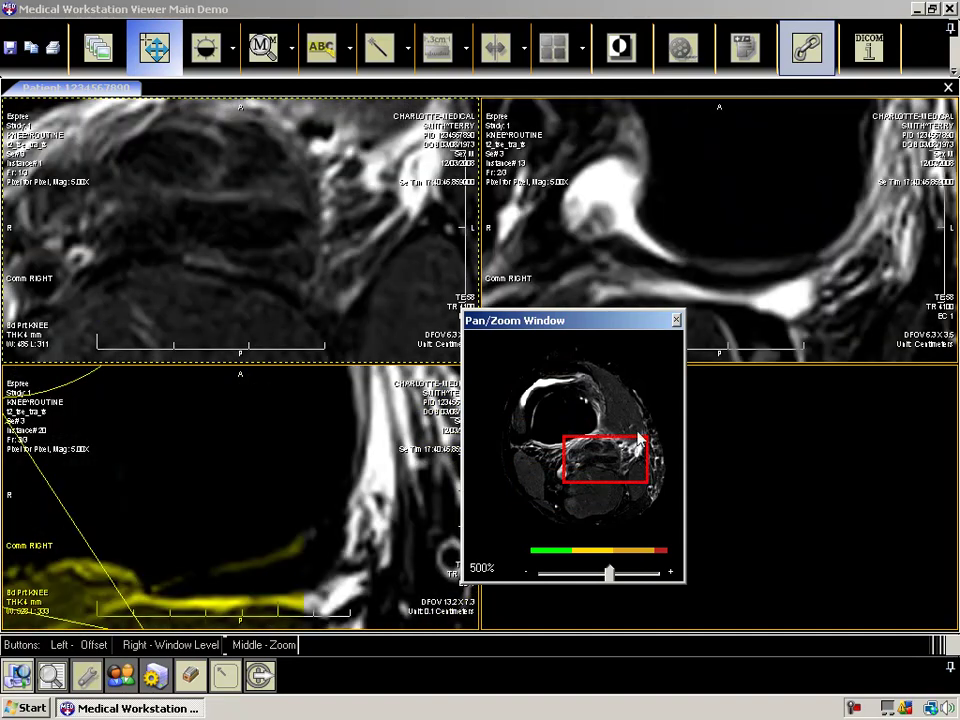
{"action": "left_click", "coordinate": [676, 321]}
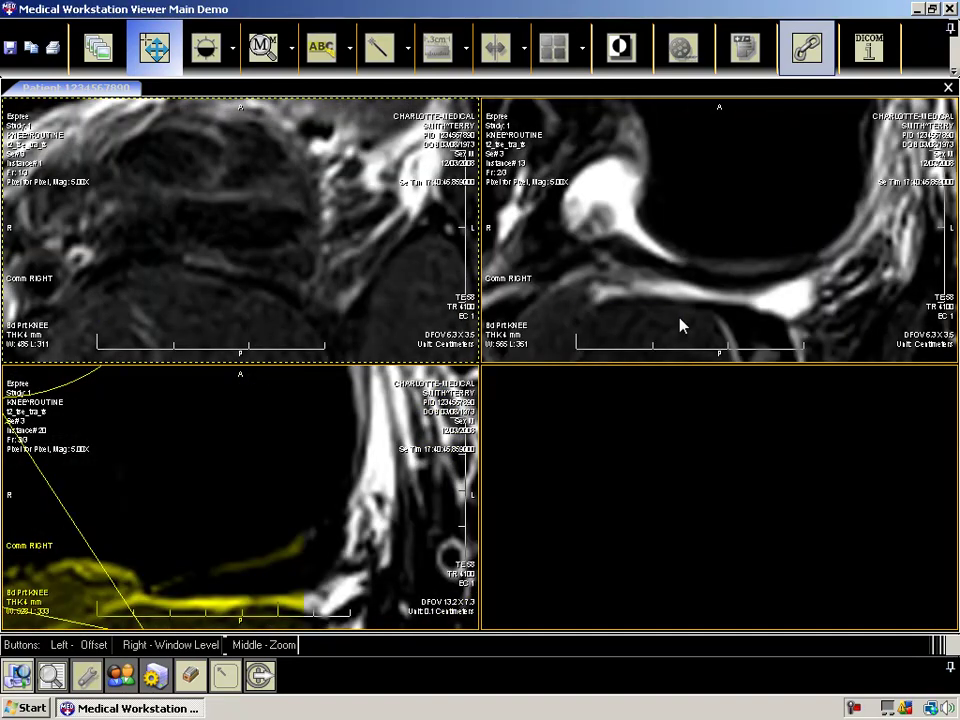
{"action": "mouse_move", "coordinate": [940, 80]}
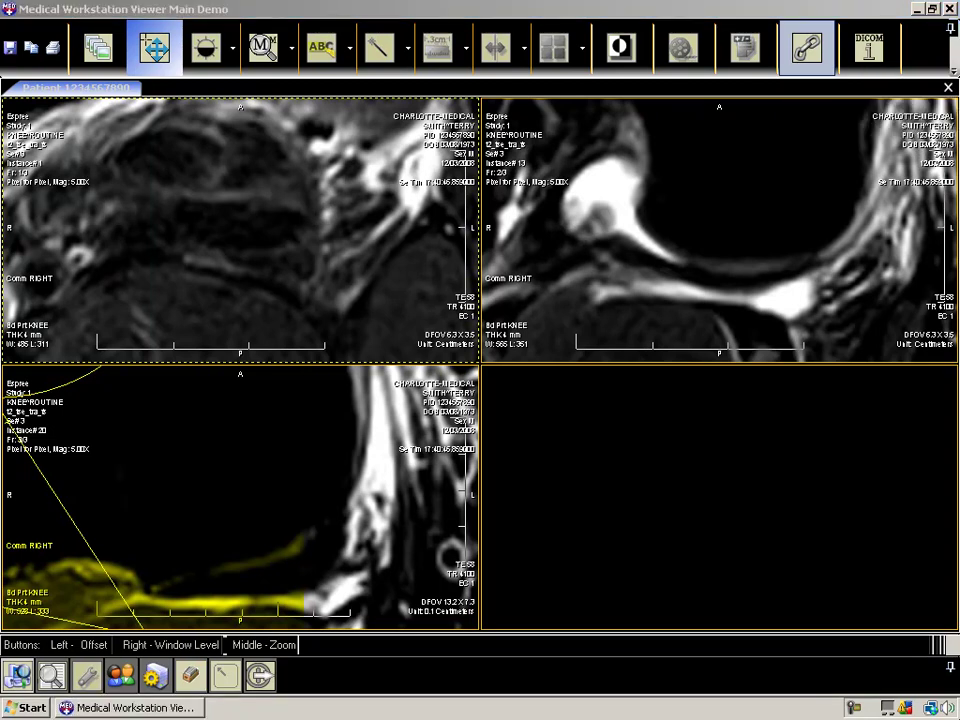
{"action": "right_click", "coordinate": [681, 165]}
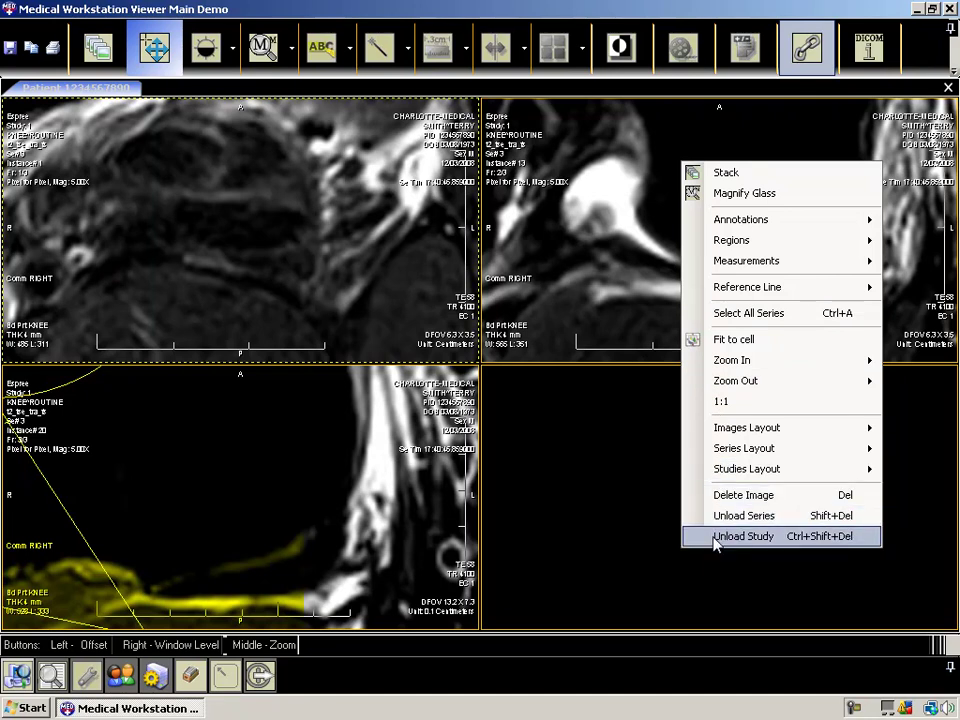
{"action": "left_click", "coordinate": [615, 516]}
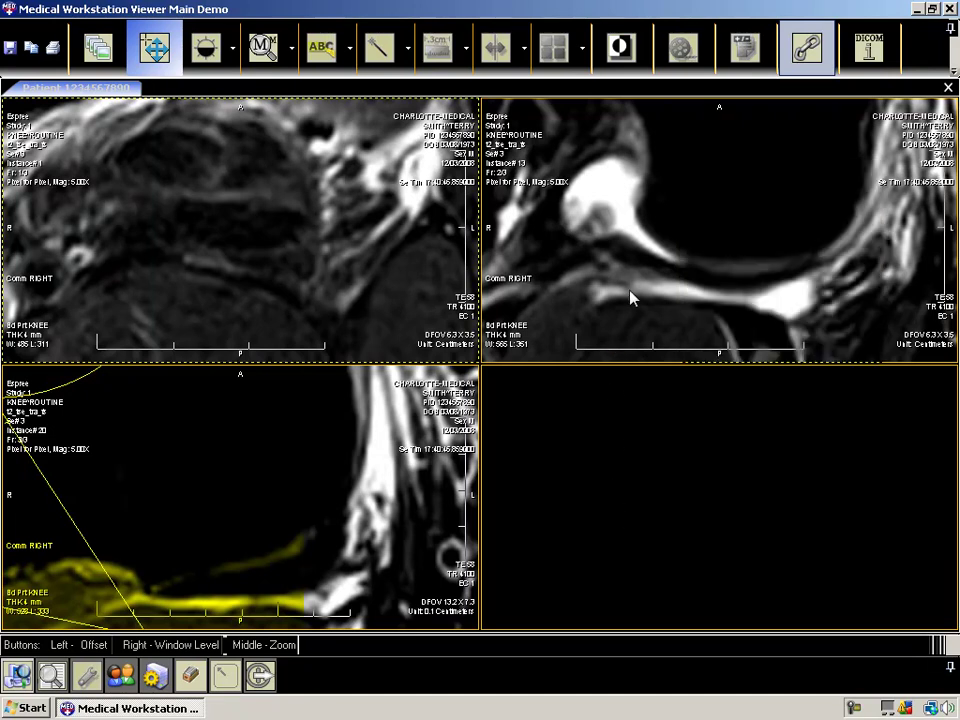
Step: Zoom the linked images out to 2.87X, then maximize and restore the upper-right pane
{"action": "mouse_move", "coordinate": [726, 141]}
{"action": "left_mouse_down"}
{"action": "mouse_move", "coordinate": [737, 141]}
{"action": "mouse_move", "coordinate": [713, 285]}
{"action": "mouse_move", "coordinate": [729, 274]}
{"action": "mouse_move", "coordinate": [735, 147]}
{"action": "left_mouse_up"}
{"action": "left_click_drag", "start_coordinate": [667, 323], "coordinate": [659, 126]}
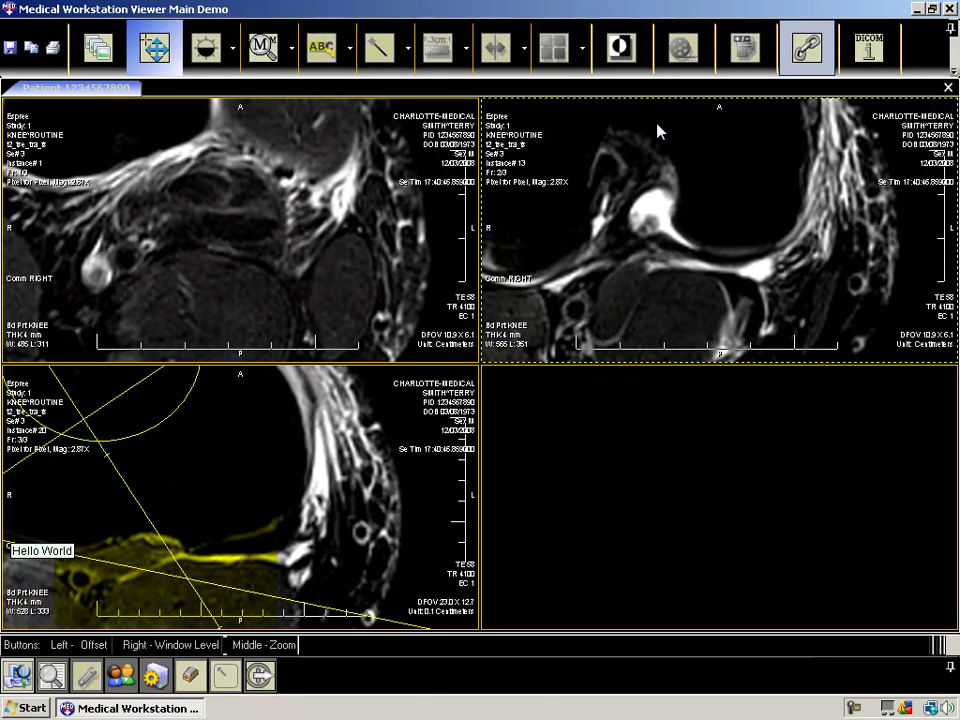
{"action": "double_click", "coordinate": [666, 191]}
{"action": "double_click", "coordinate": [666, 191]}
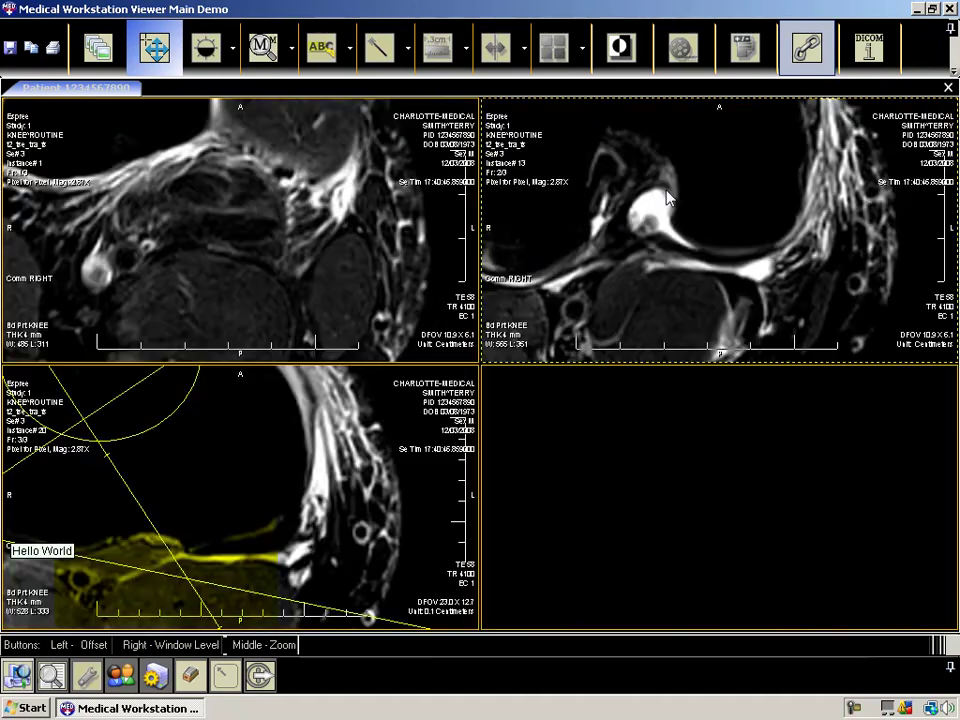